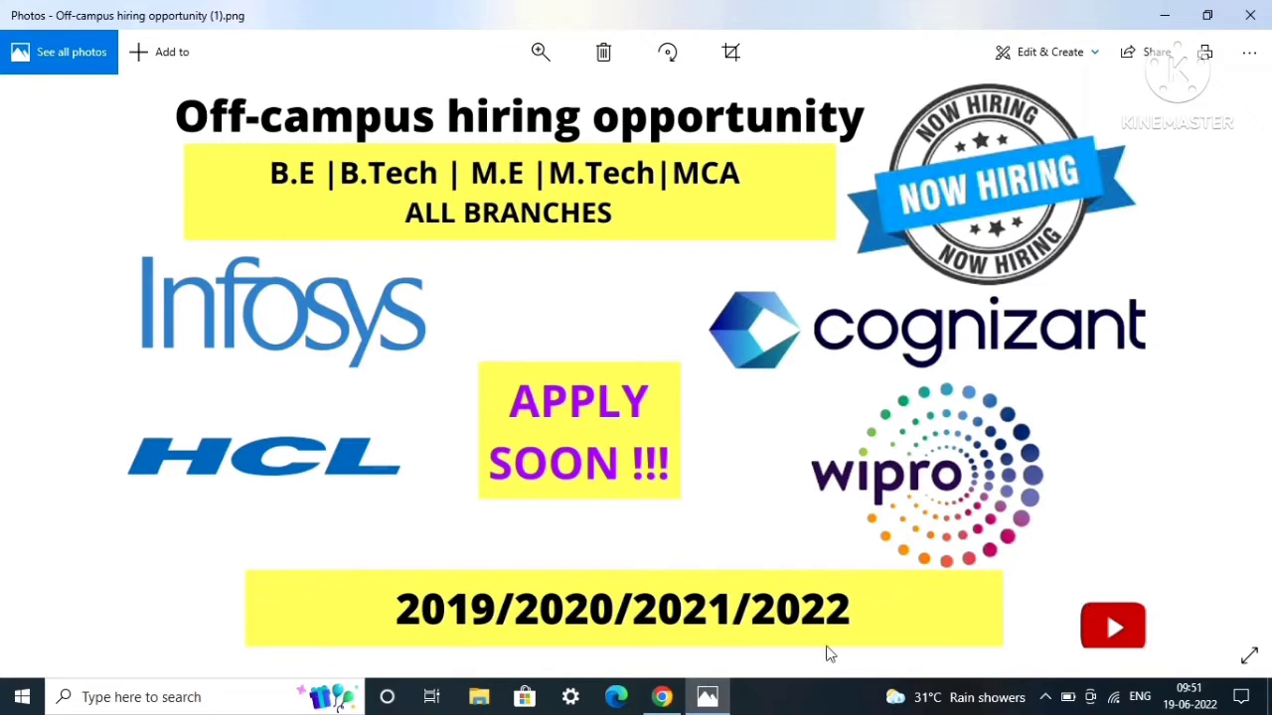
Switch to Chrome and review the responsibilities and educational requirements of the Infosys Process Executive posting
{"action": "left_click", "coordinate": [661, 697]}
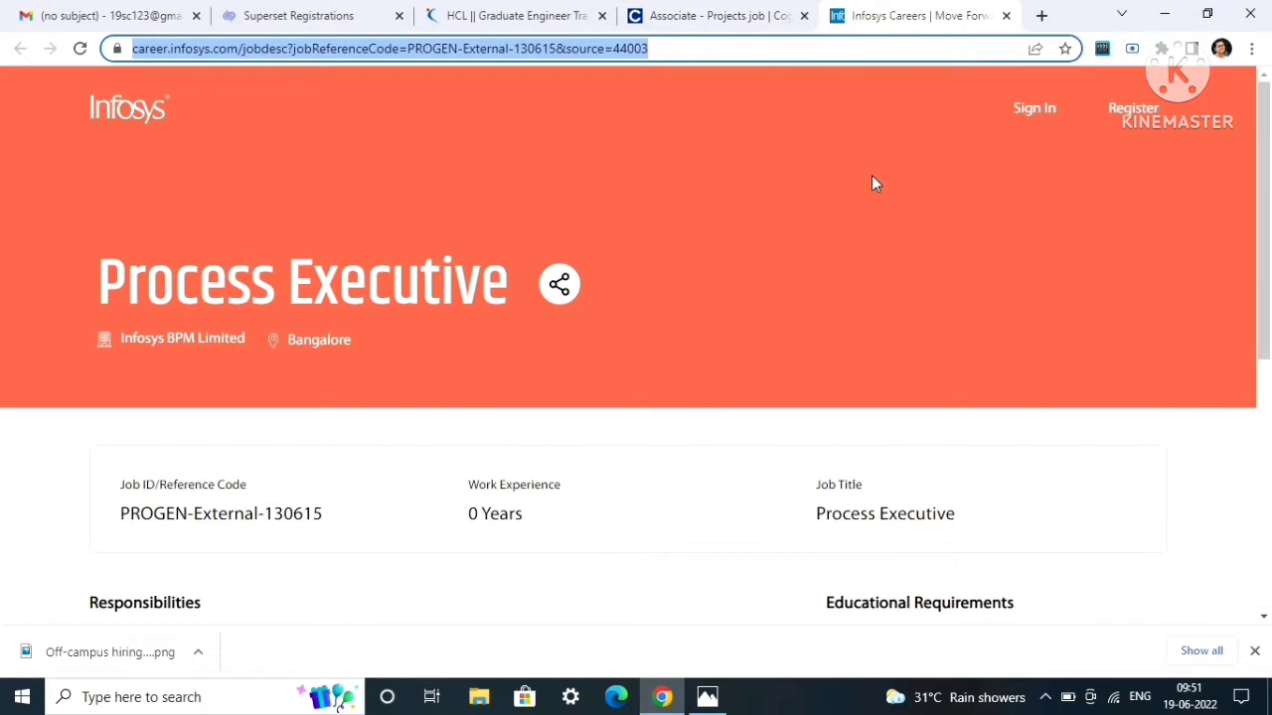
{"action": "scroll", "coordinate": [872, 183], "scroll_direction": "down", "scroll_amount": 4}
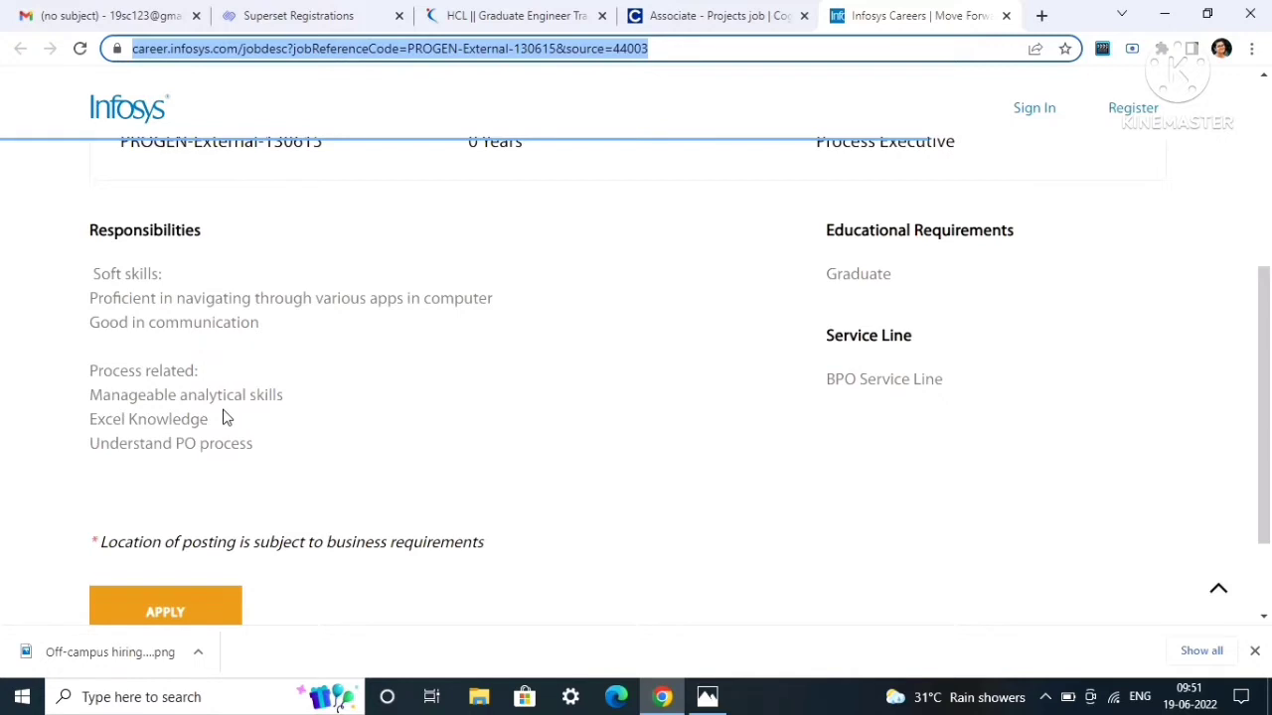
{"action": "scroll", "coordinate": [474, 403], "scroll_direction": "up", "scroll_amount": 2}
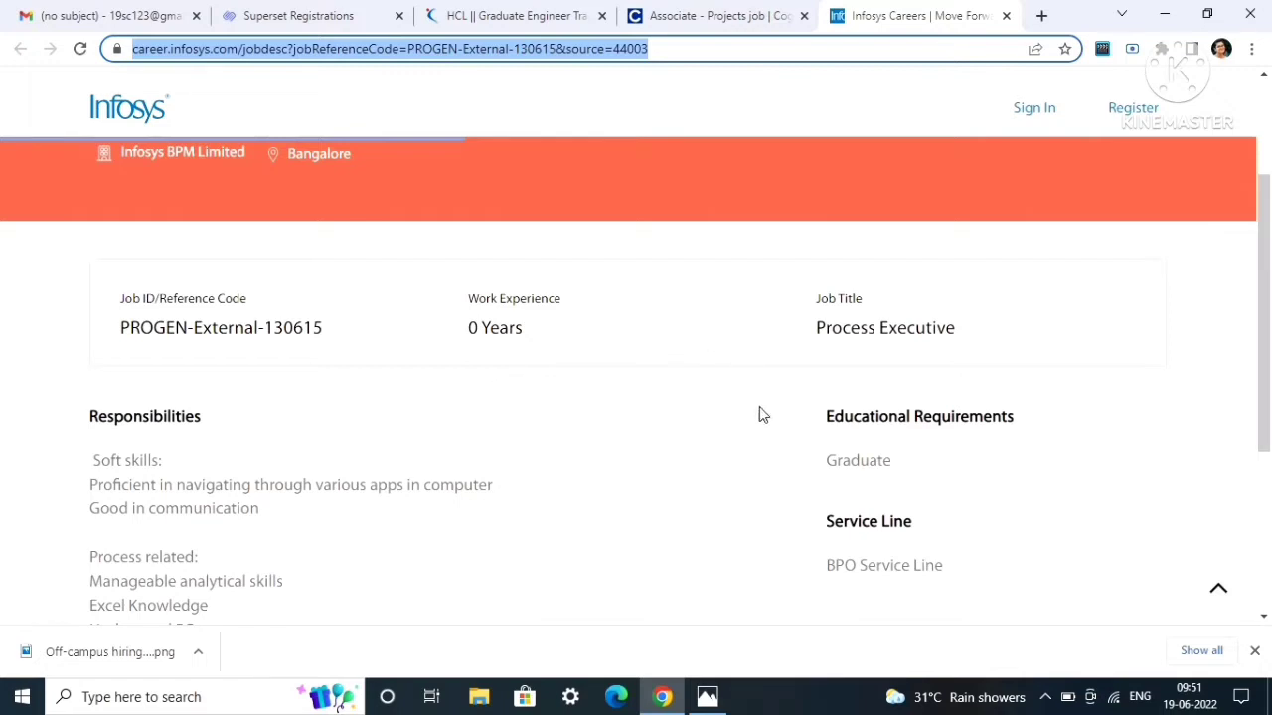
{"action": "left_click_drag", "start_coordinate": [824, 464], "coordinate": [888, 461]}
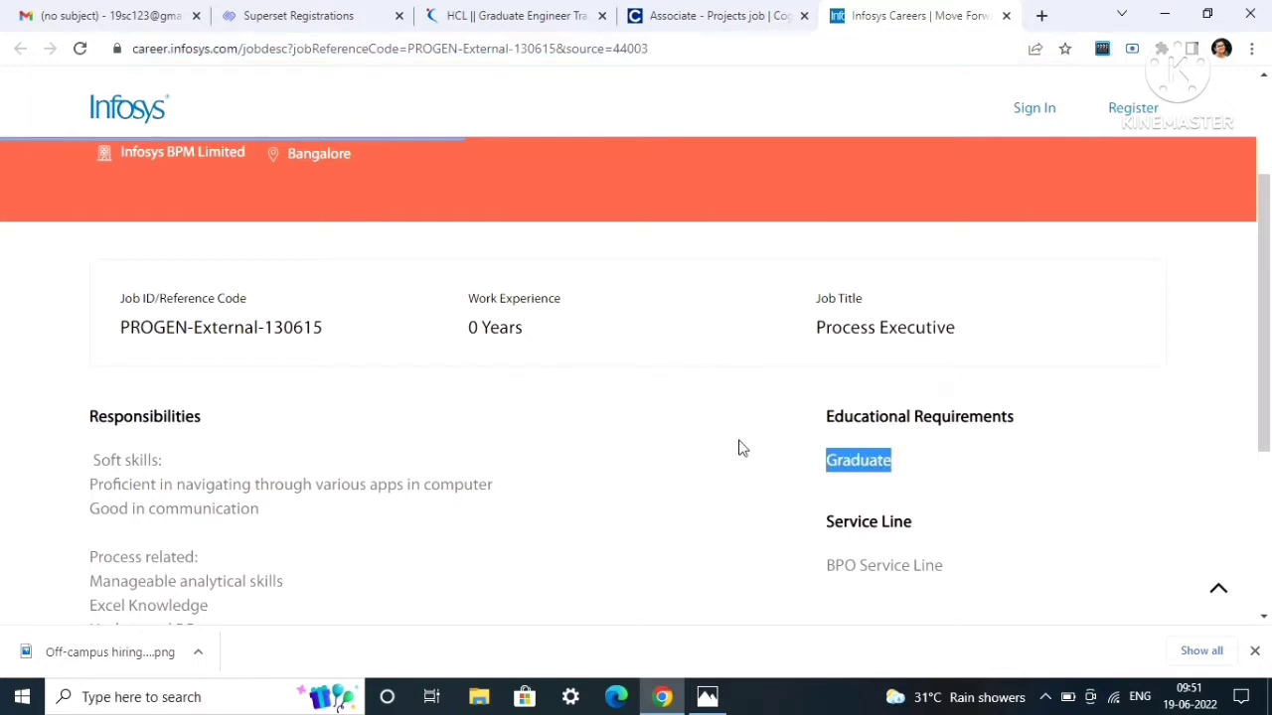
{"action": "left_click", "coordinate": [613, 438]}
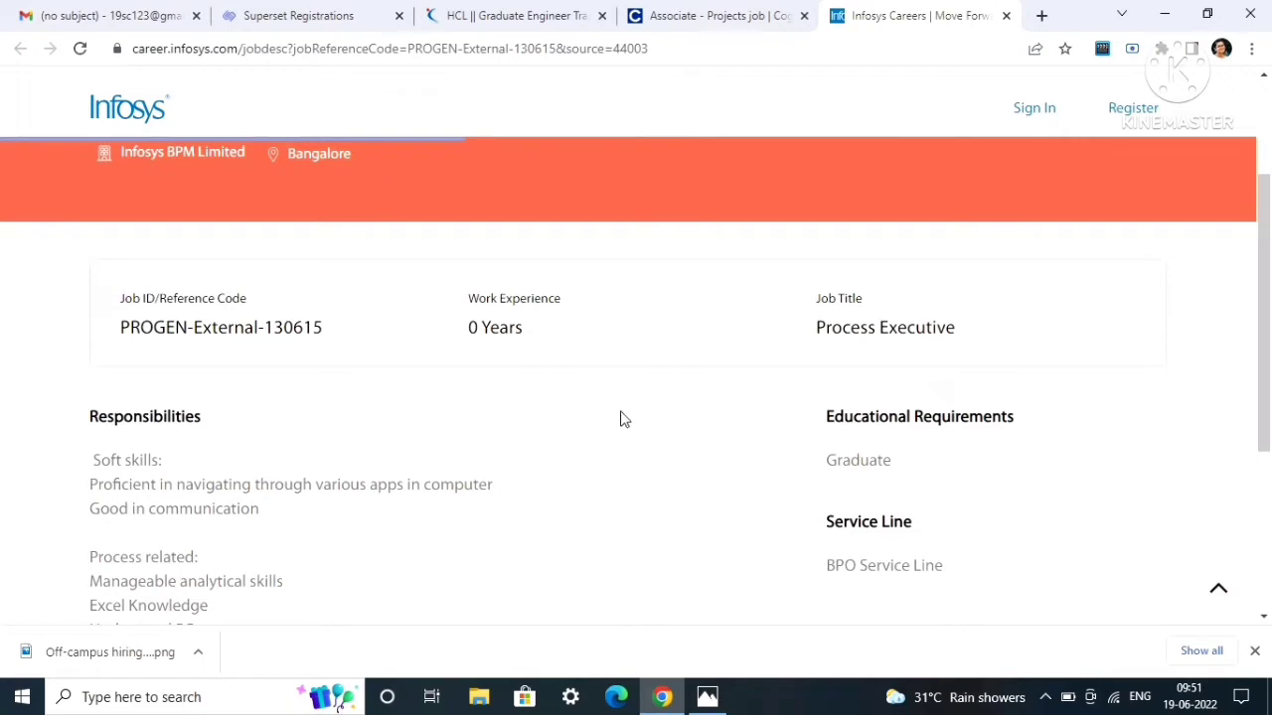
{"action": "scroll", "coordinate": [616, 432], "scroll_direction": "down", "scroll_amount": 3}
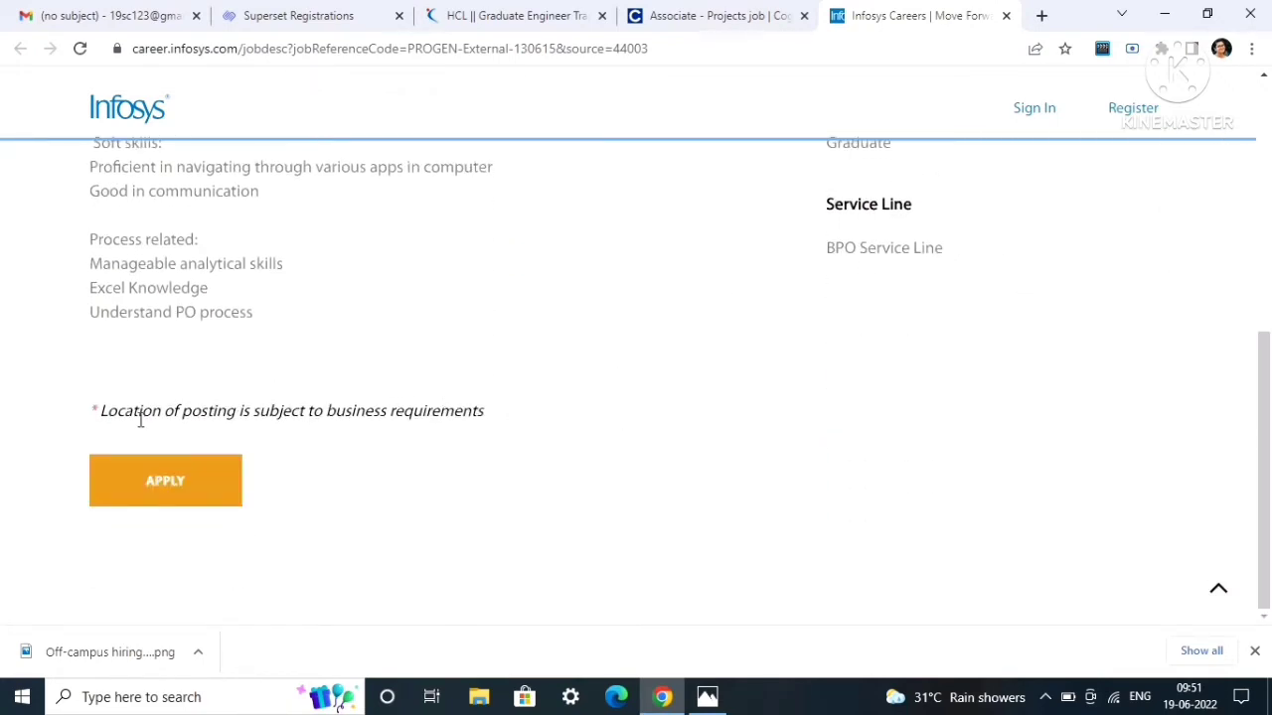
Start applying for the Infosys Process Executive job and sign in to the career site with Google
{"action": "left_click", "coordinate": [170, 483]}
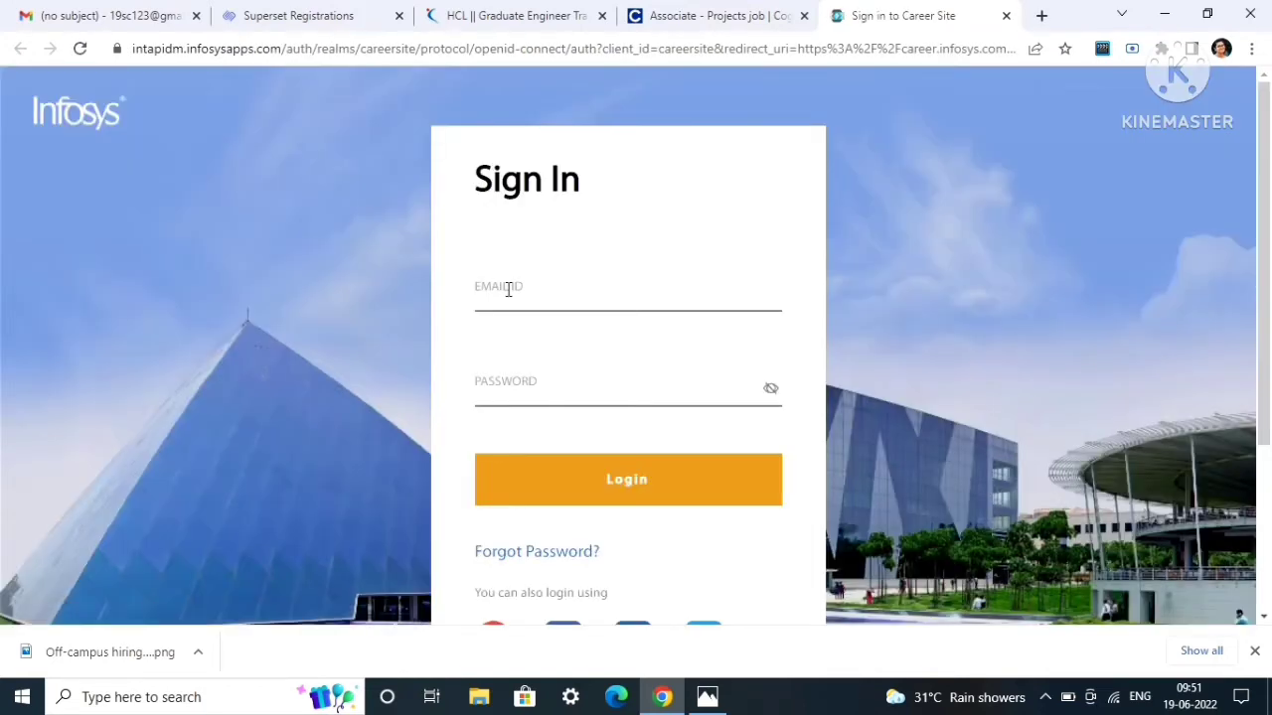
{"action": "scroll", "coordinate": [540, 494], "scroll_direction": "down", "scroll_amount": 2}
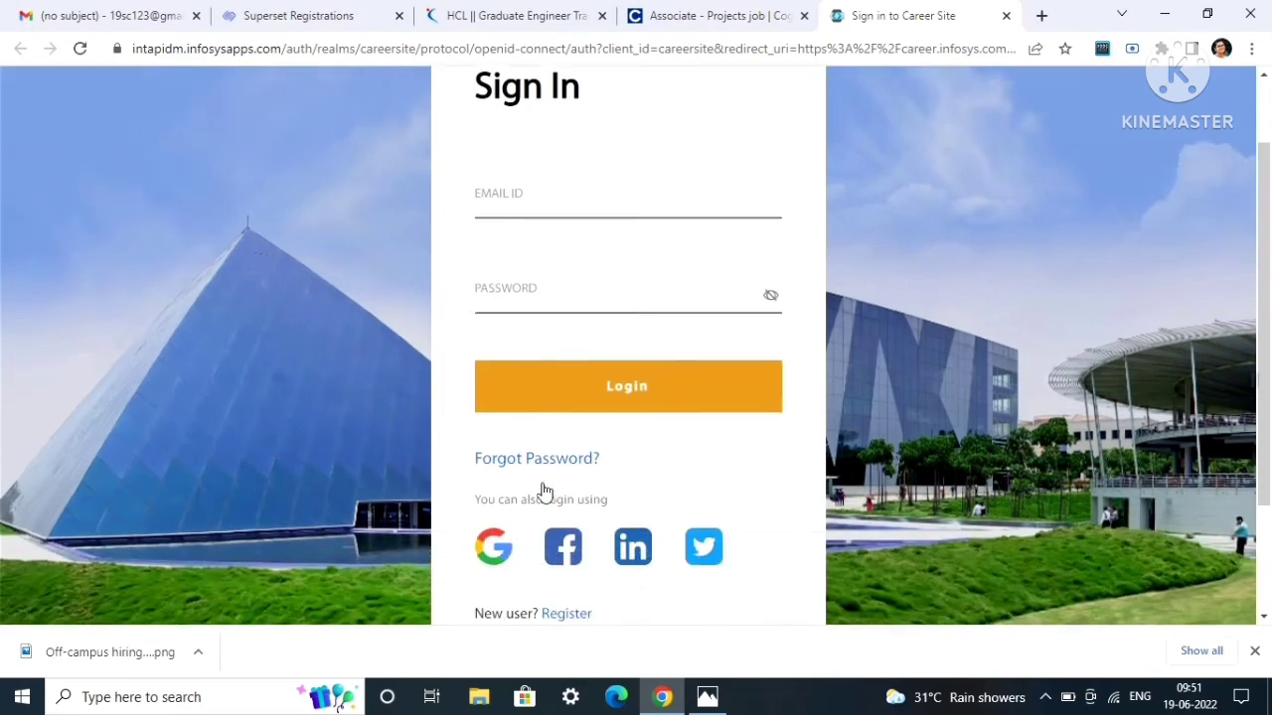
{"action": "left_click", "coordinate": [480, 555]}
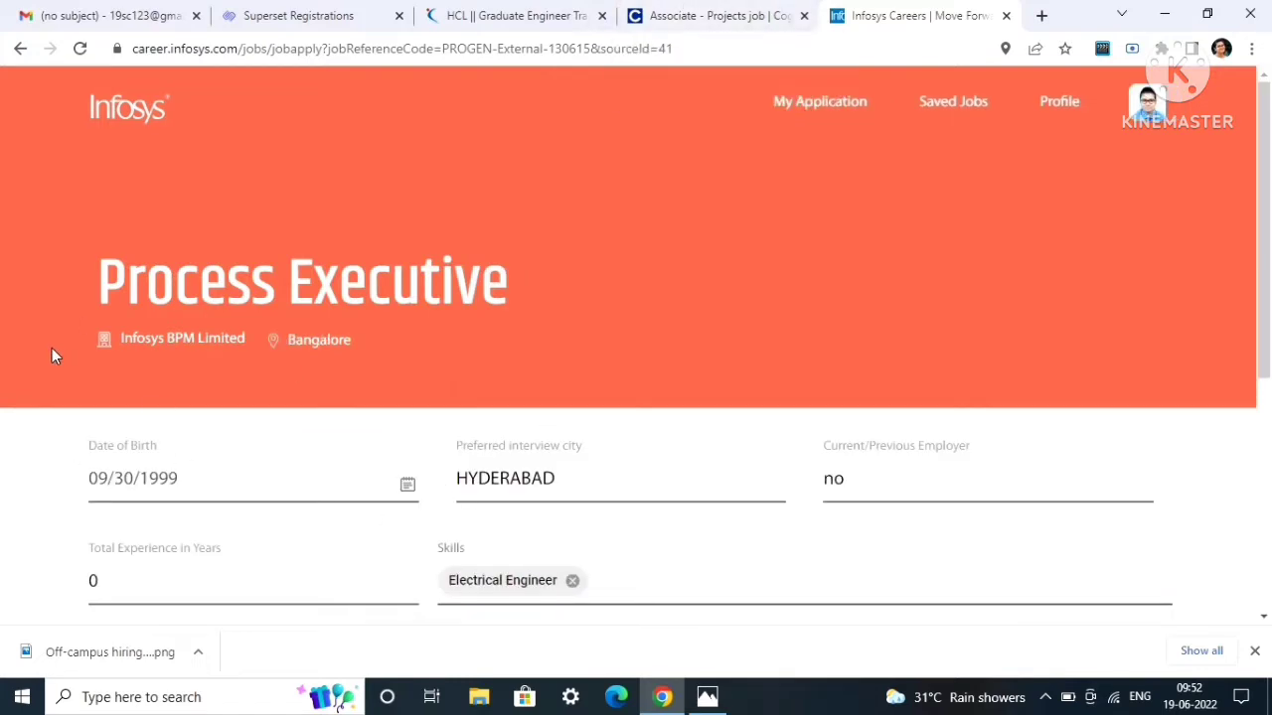
Review the prefilled personal details, interview city, employer, experience, skills and resume in the Infosys application form
{"action": "scroll", "coordinate": [54, 355], "scroll_direction": "down", "scroll_amount": 1}
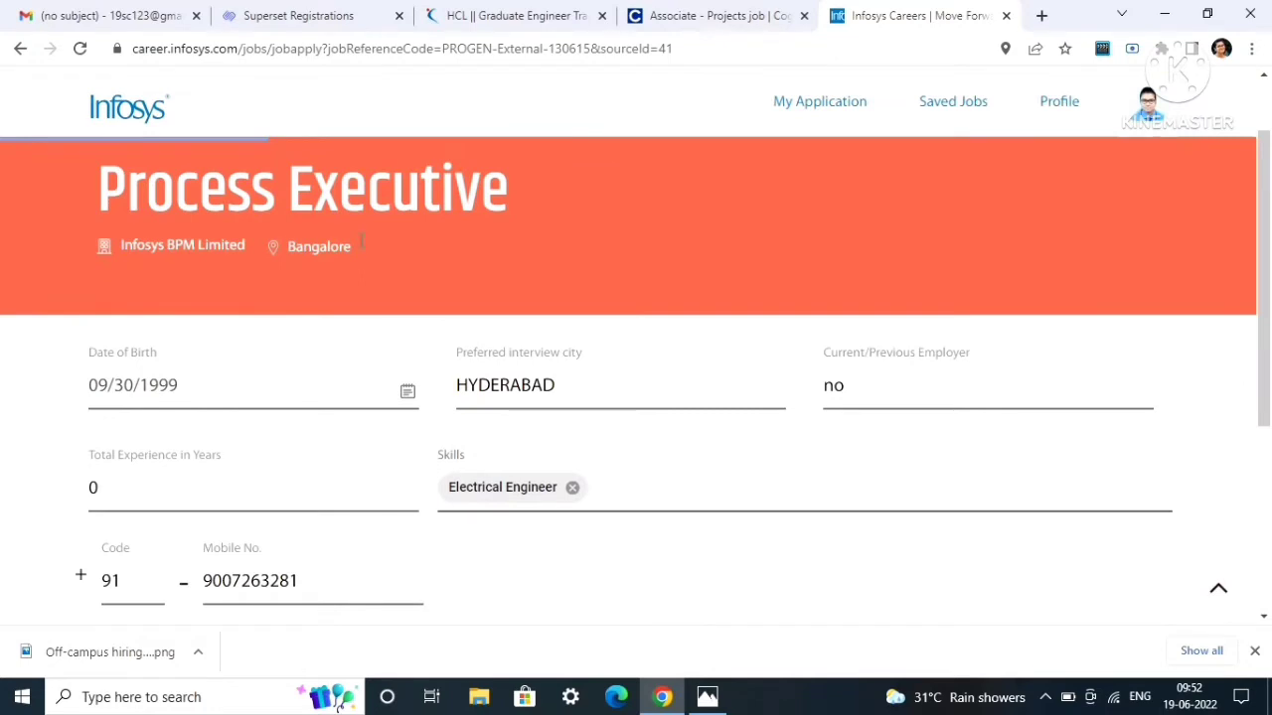
{"action": "scroll", "coordinate": [20, 369], "scroll_direction": "down", "scroll_amount": 3}
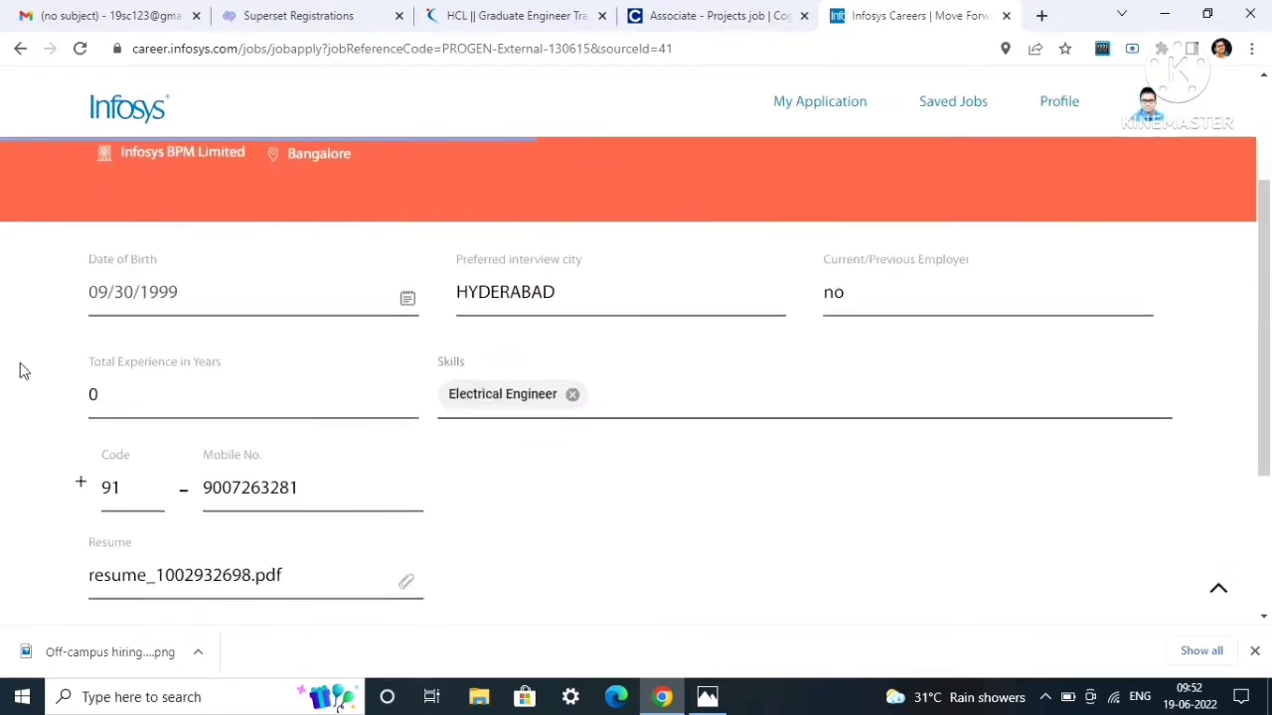
{"action": "scroll", "coordinate": [465, 268], "scroll_direction": "up", "scroll_amount": 3}
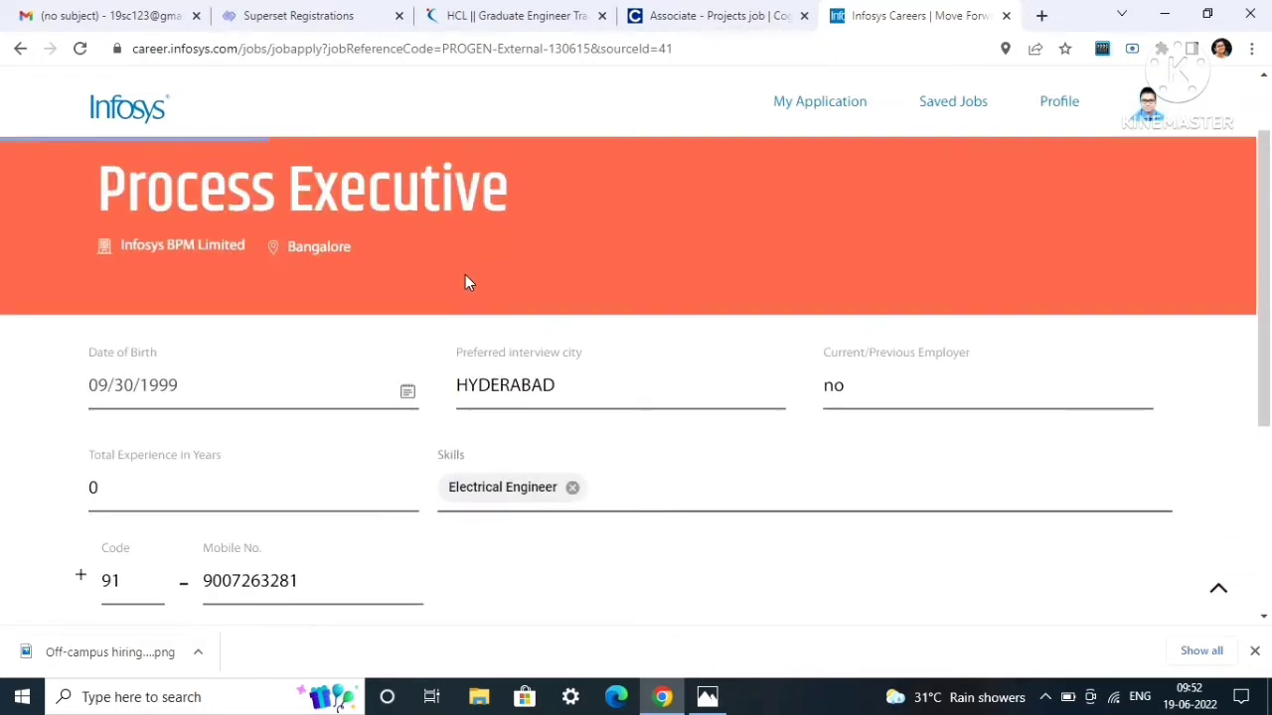
{"action": "scroll", "coordinate": [840, 293], "scroll_direction": "down", "scroll_amount": 1}
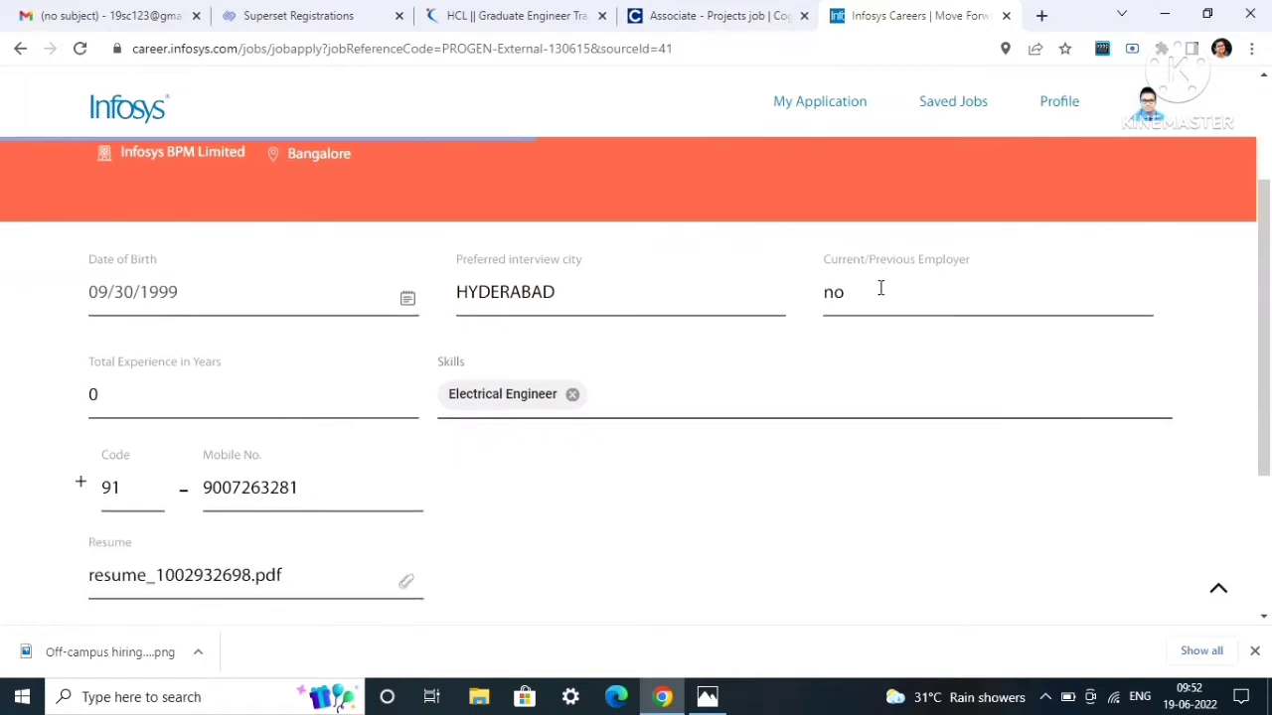
{"action": "scroll", "coordinate": [865, 328], "scroll_direction": "down", "scroll_amount": 3}
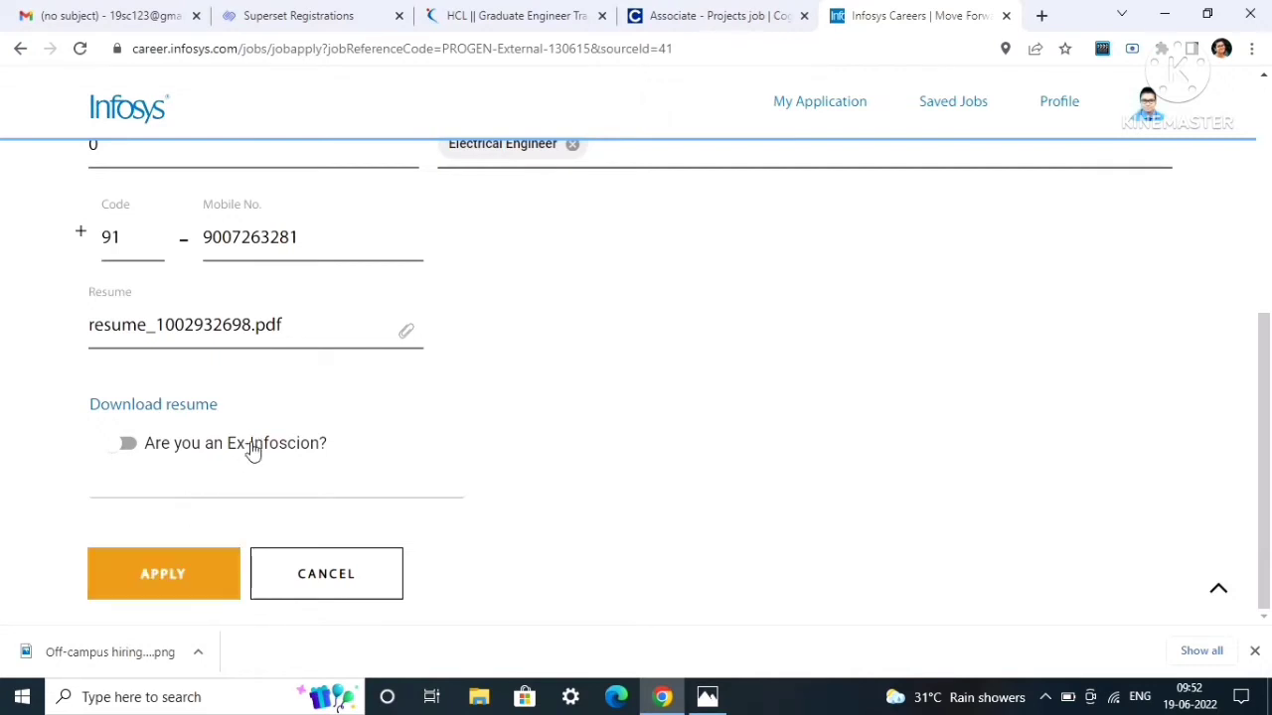
Turn on the Ex-Infoscion option, go to its Employee Number field, and turn the option off again
{"action": "left_click", "coordinate": [125, 448]}
{"action": "scroll", "coordinate": [148, 497], "scroll_direction": "down", "scroll_amount": 1}
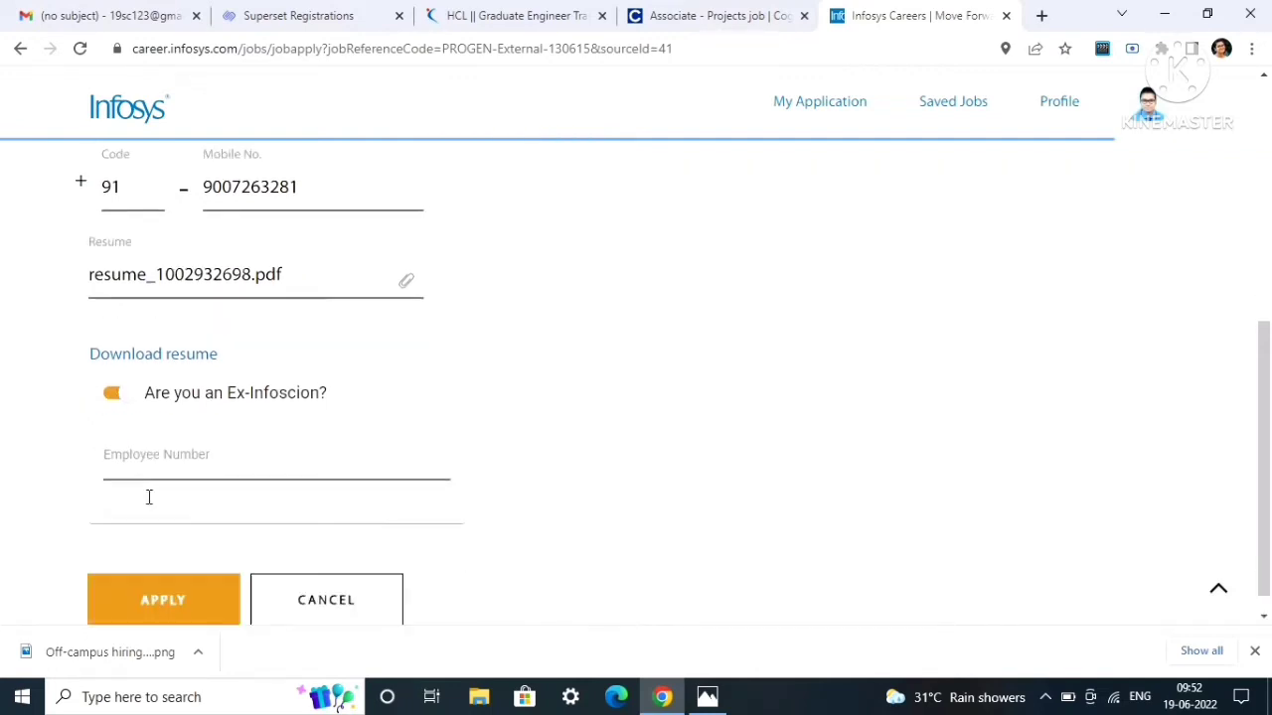
{"action": "left_click", "coordinate": [136, 430]}
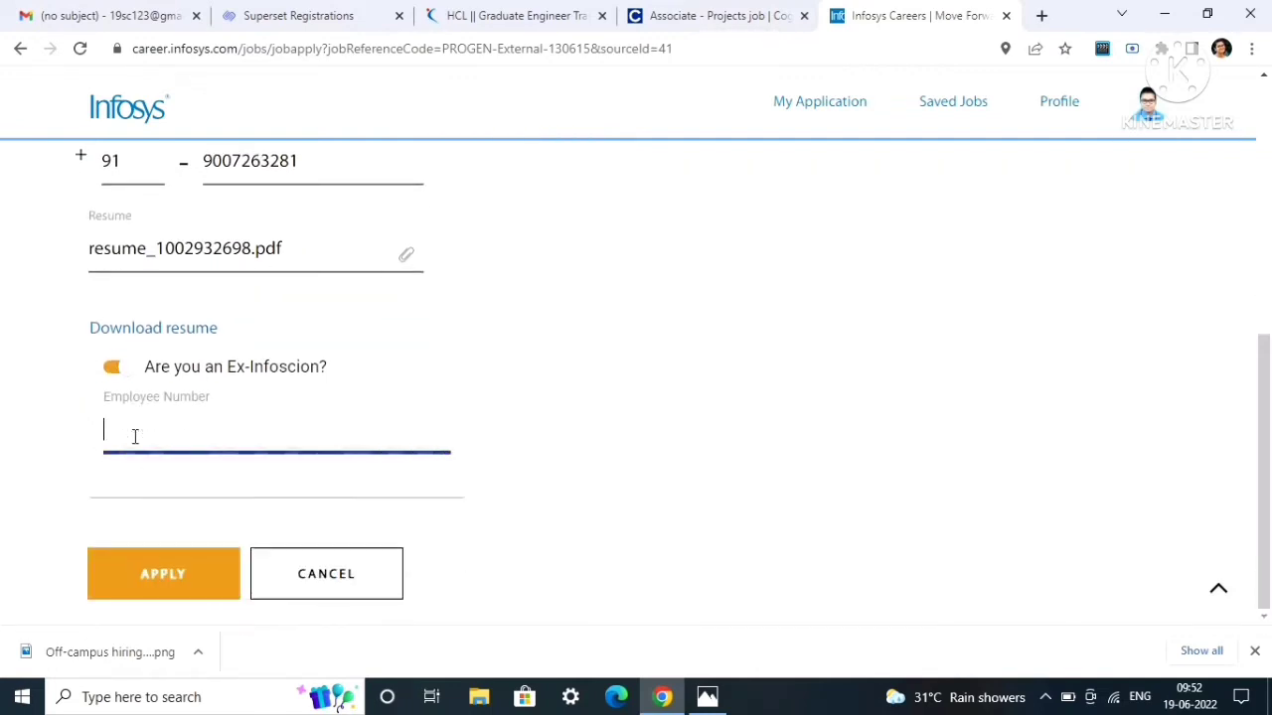
{"action": "left_click", "coordinate": [111, 373]}
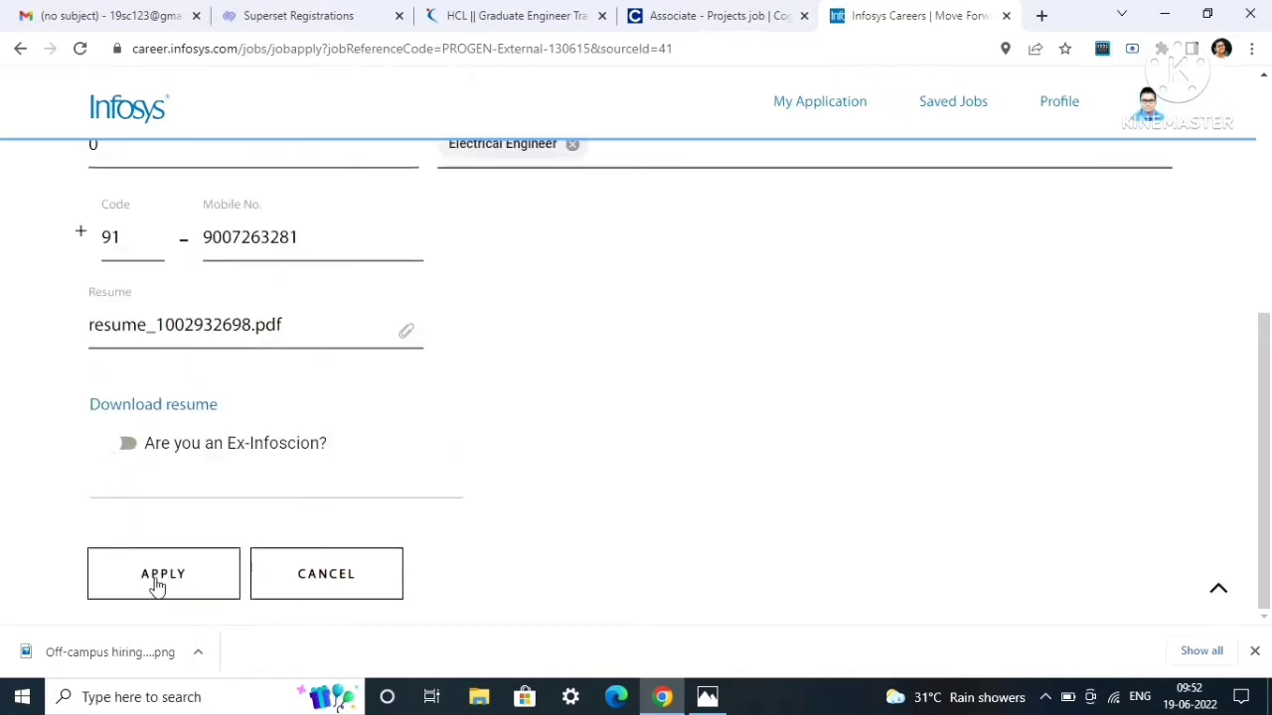
{"action": "scroll", "coordinate": [863, 527], "scroll_direction": "up", "scroll_amount": 4}
{"action": "scroll", "coordinate": [810, 293], "scroll_direction": "down", "scroll_amount": 2}
{"action": "scroll", "coordinate": [807, 293], "scroll_direction": "down", "scroll_amount": 3}
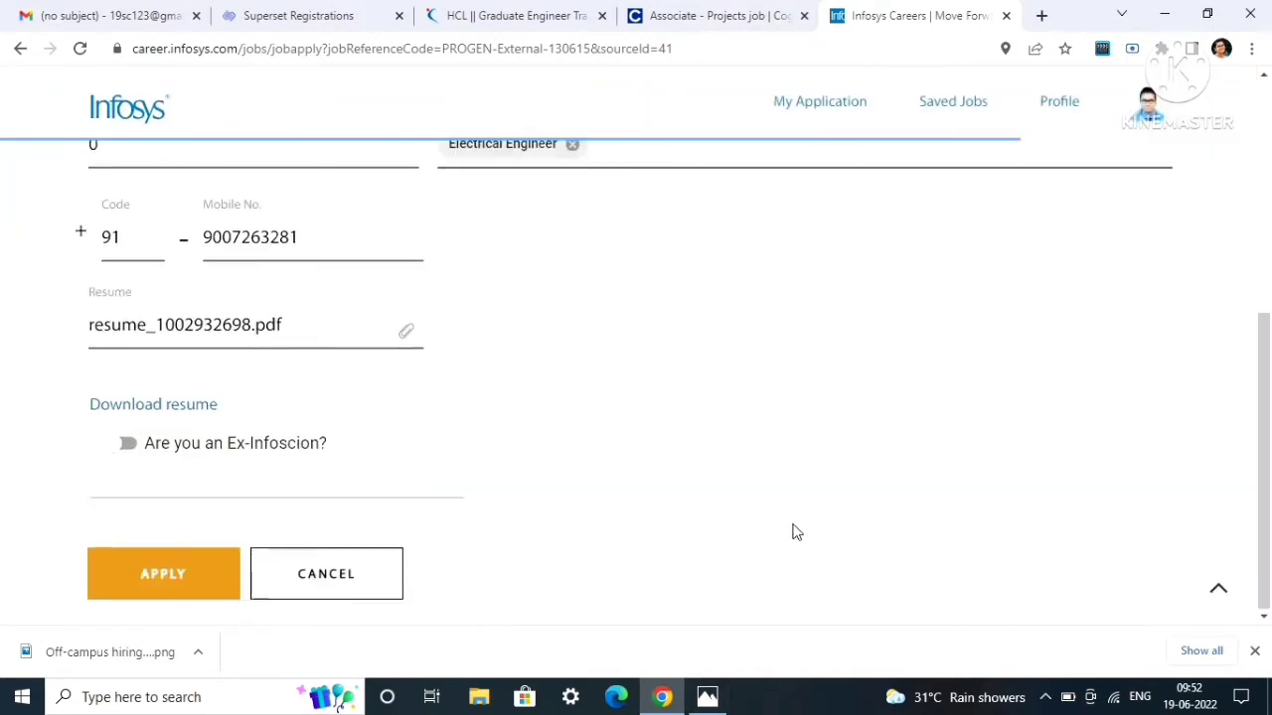
Open the Cognizant Associate - Projects posting and check its employee status, shift, travel and job posting date
{"action": "left_click", "coordinate": [747, 10]}
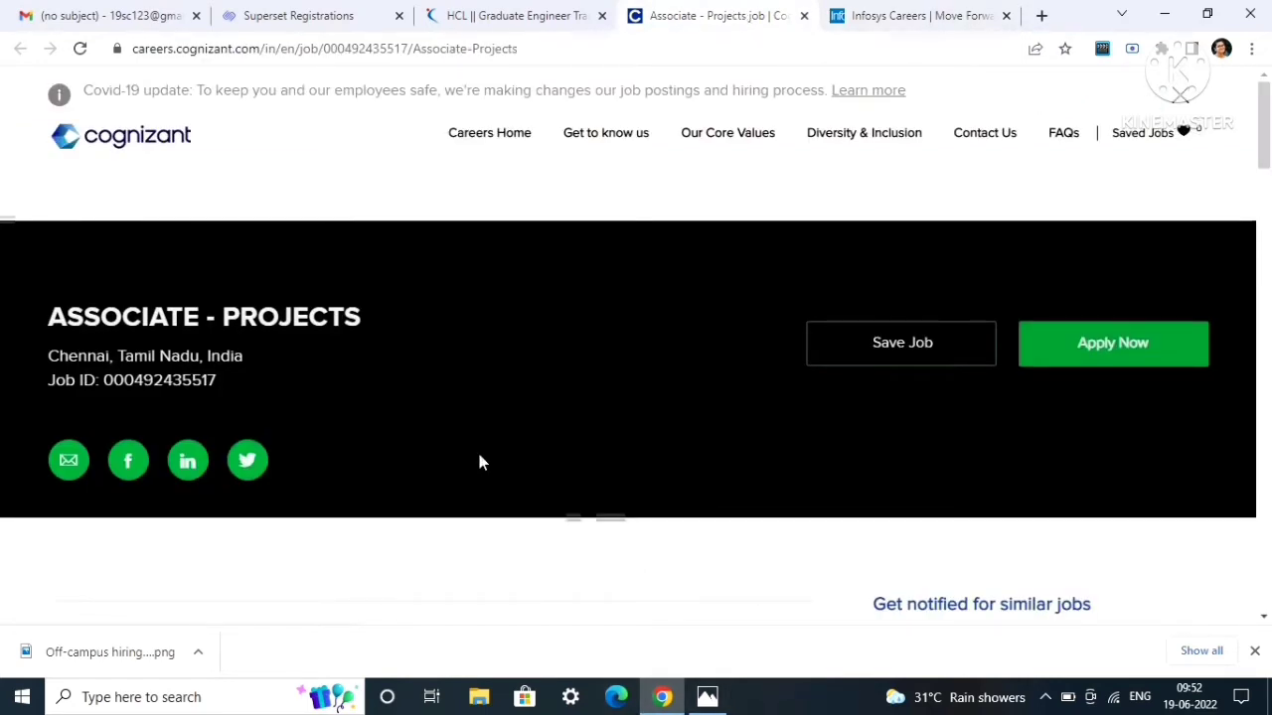
{"action": "scroll", "coordinate": [479, 462], "scroll_direction": "down", "scroll_amount": 1}
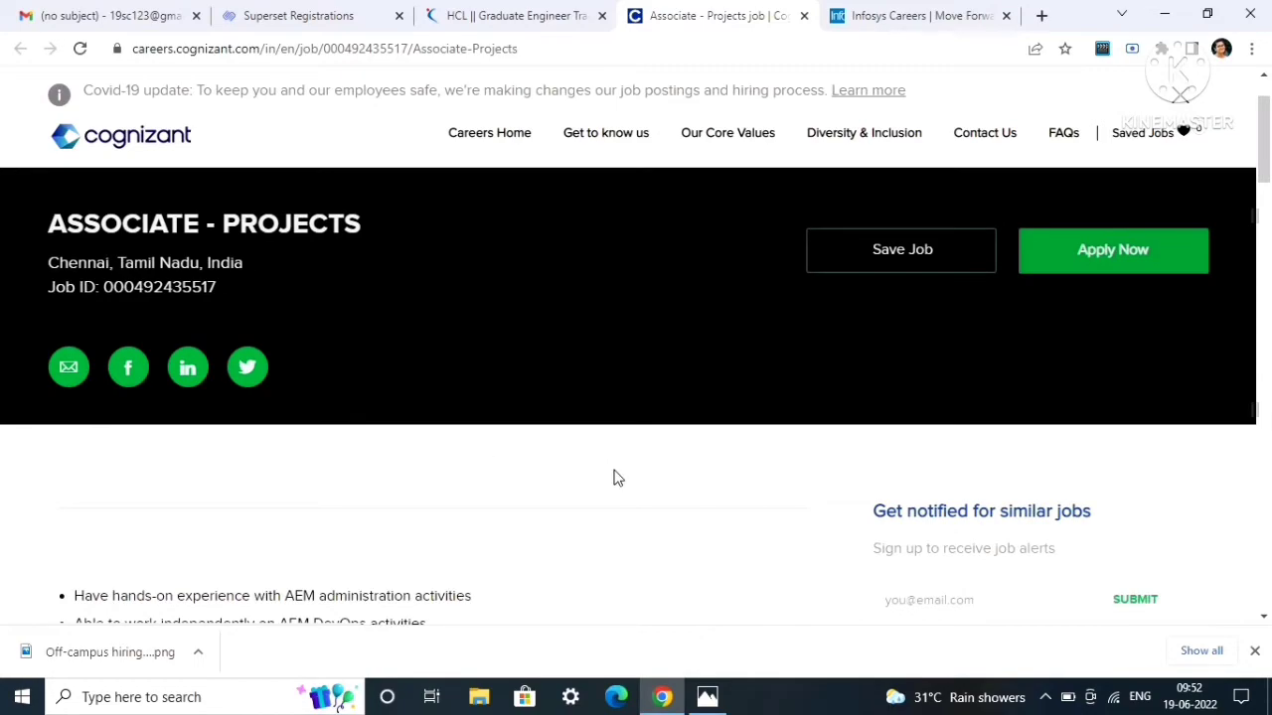
{"action": "scroll", "coordinate": [613, 478], "scroll_direction": "down", "scroll_amount": 6}
{"action": "scroll", "coordinate": [613, 478], "scroll_direction": "down", "scroll_amount": 8}
{"action": "scroll", "coordinate": [613, 478], "scroll_direction": "up", "scroll_amount": 3}
{"action": "scroll", "coordinate": [613, 478], "scroll_direction": "up", "scroll_amount": 1}
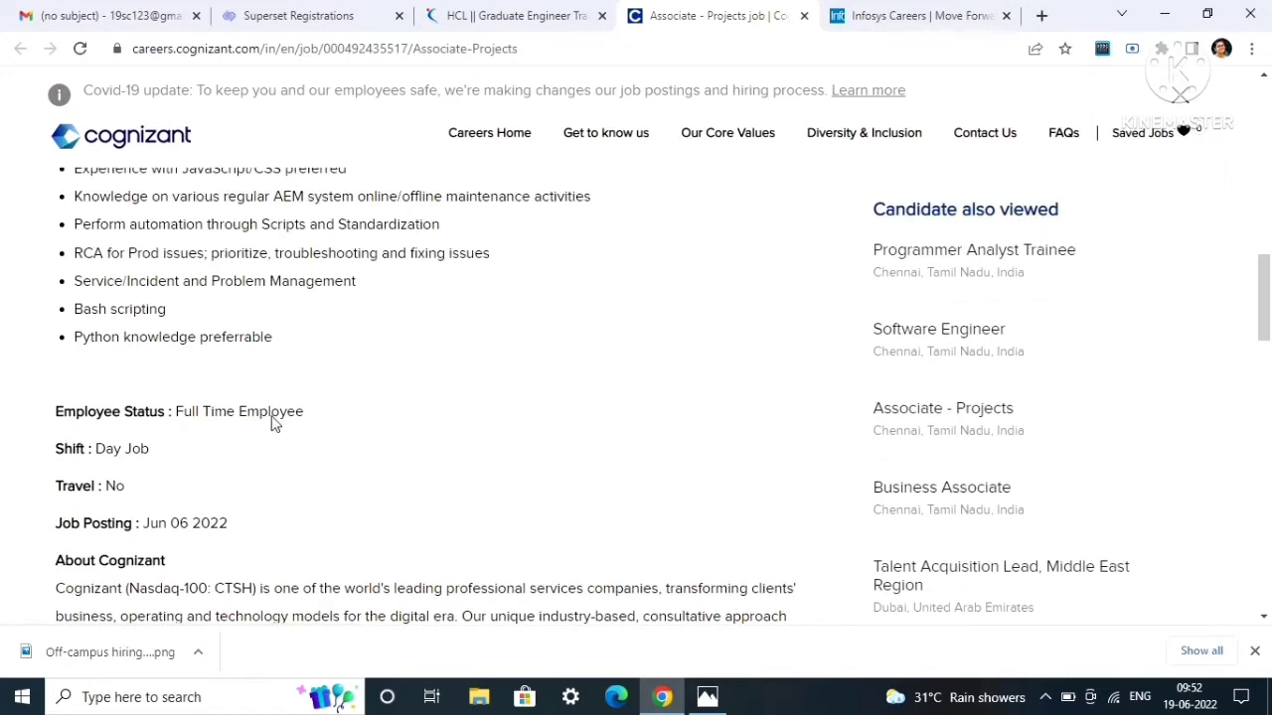
{"action": "left_click_drag", "start_coordinate": [149, 449], "coordinate": [90, 490]}
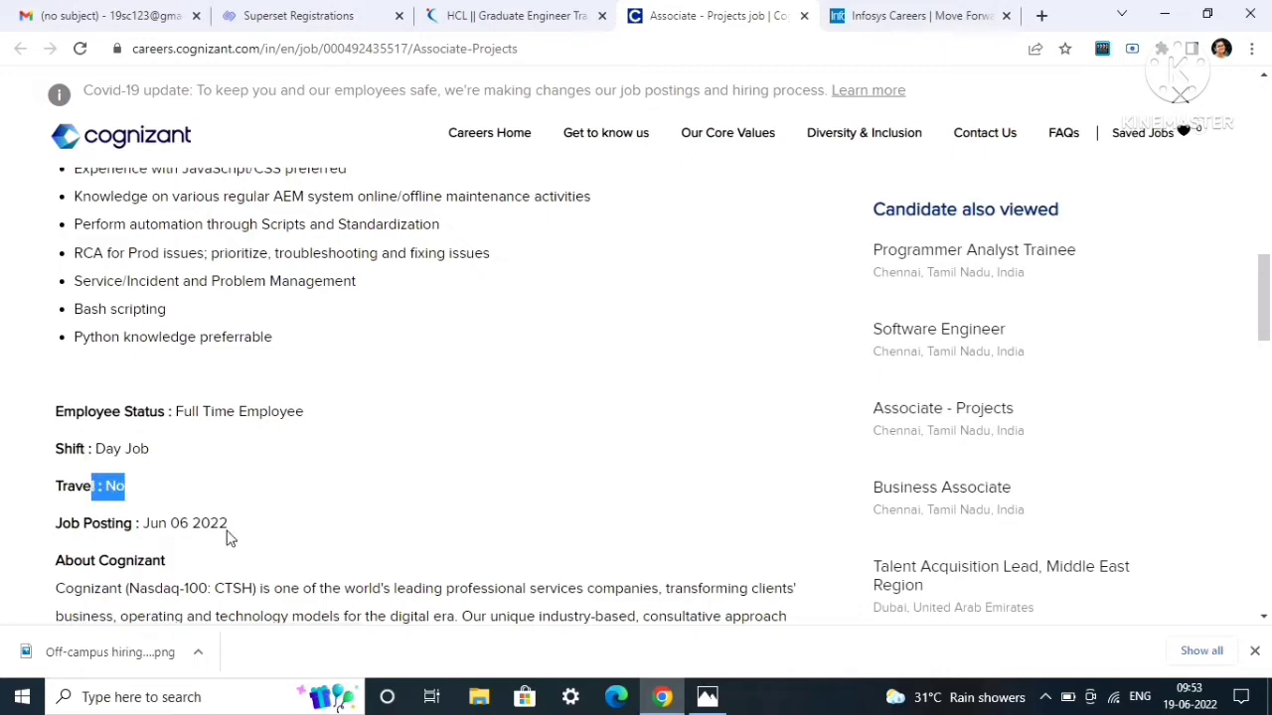
{"action": "left_click_drag", "start_coordinate": [228, 525], "coordinate": [219, 524]}
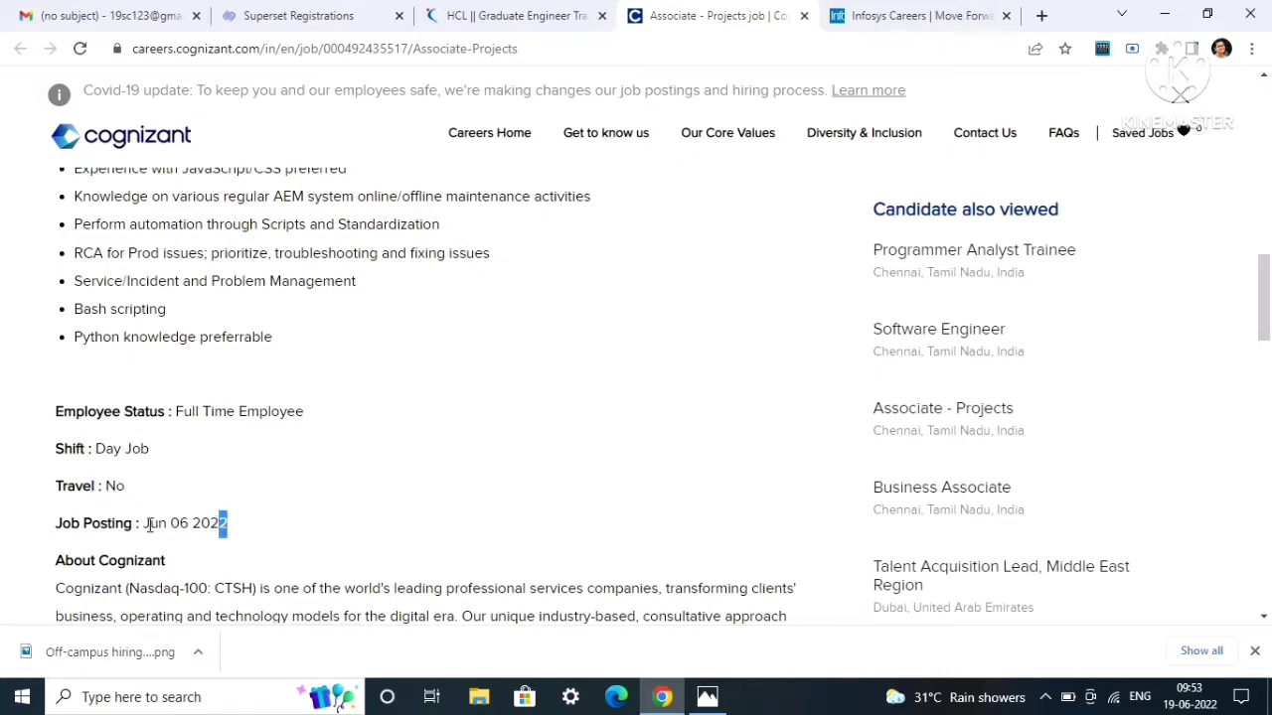
{"action": "scroll", "coordinate": [315, 457], "scroll_direction": "up", "scroll_amount": 5}
{"action": "scroll", "coordinate": [85, 455], "scroll_direction": "up", "scroll_amount": 5}
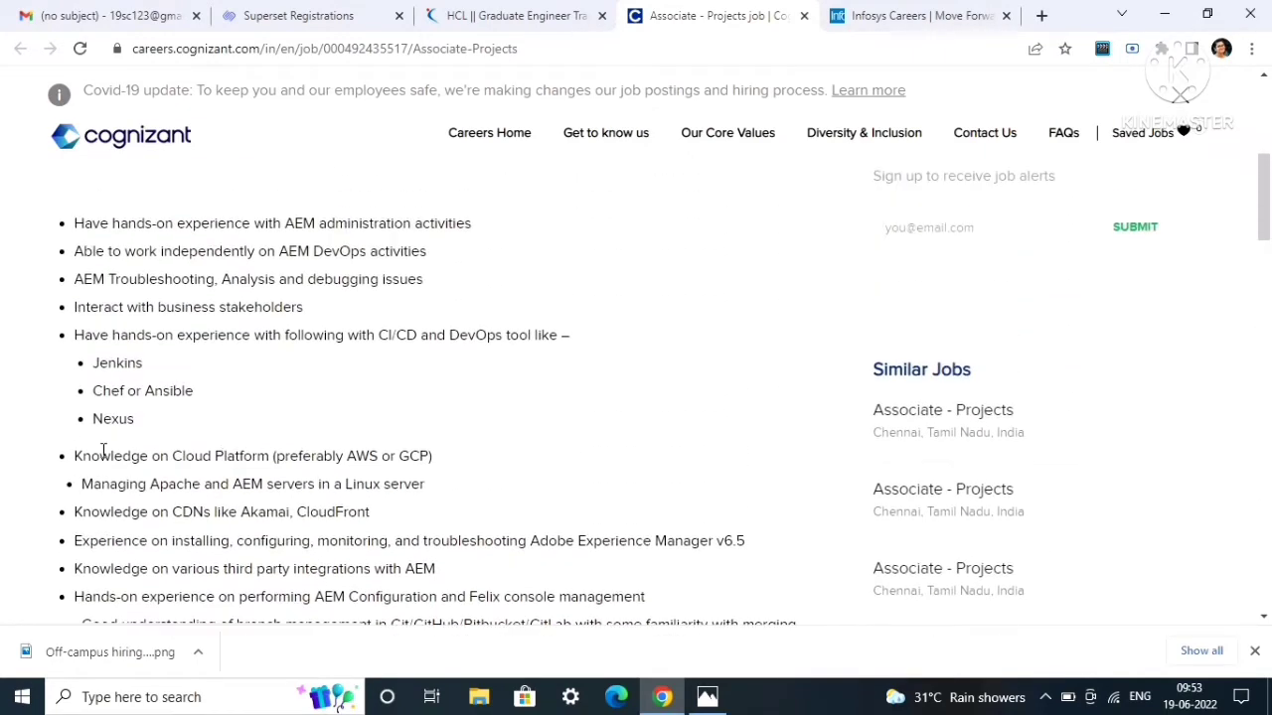
Read the skill and experience requirements of the Cognizant posting, highlighting the AEM administration, DevOps and troubleshooting items
{"action": "scroll", "coordinate": [81, 478], "scroll_direction": "down", "scroll_amount": 1}
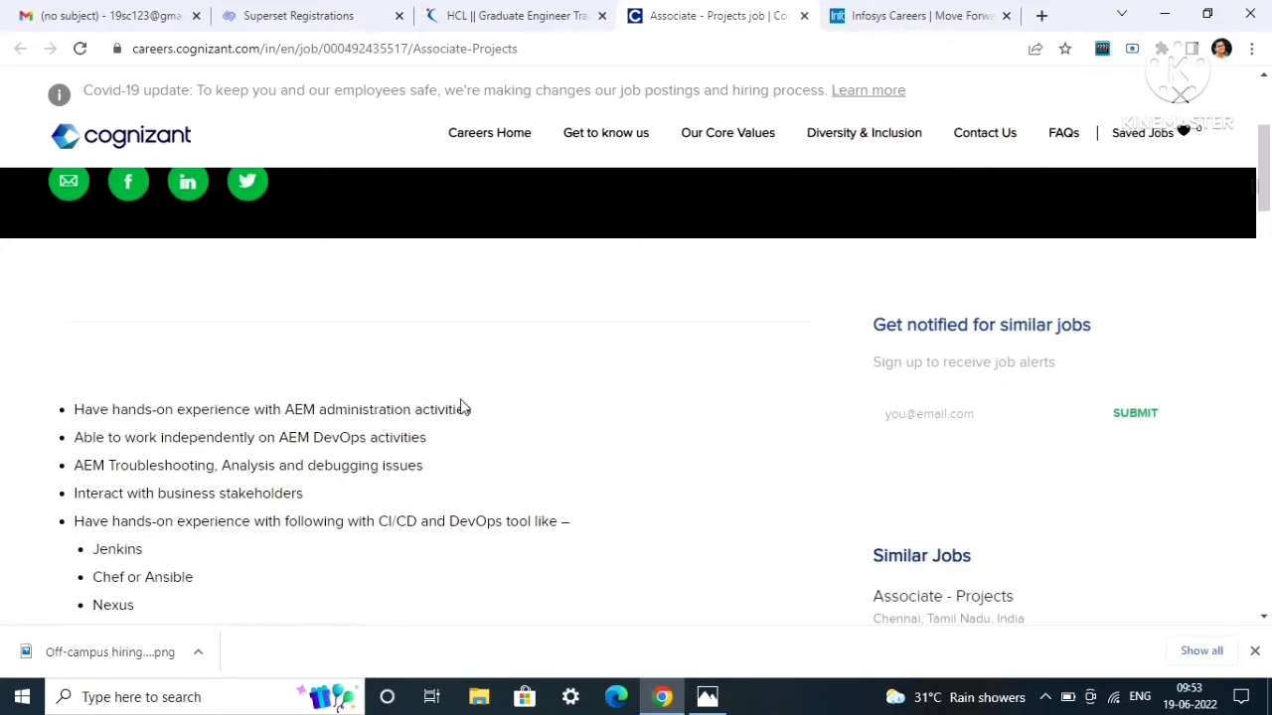
{"action": "left_click_drag", "start_coordinate": [483, 423], "coordinate": [446, 425]}
{"action": "left_click_drag", "start_coordinate": [75, 438], "coordinate": [415, 410]}
{"action": "mouse_move", "coordinate": [440, 454]}
{"action": "left_mouse_down"}
{"action": "mouse_move", "coordinate": [261, 459]}
{"action": "mouse_move", "coordinate": [354, 450]}
{"action": "mouse_move", "coordinate": [426, 465]}
{"action": "left_mouse_up"}
{"action": "scroll", "coordinate": [424, 467], "scroll_direction": "down", "scroll_amount": 3}
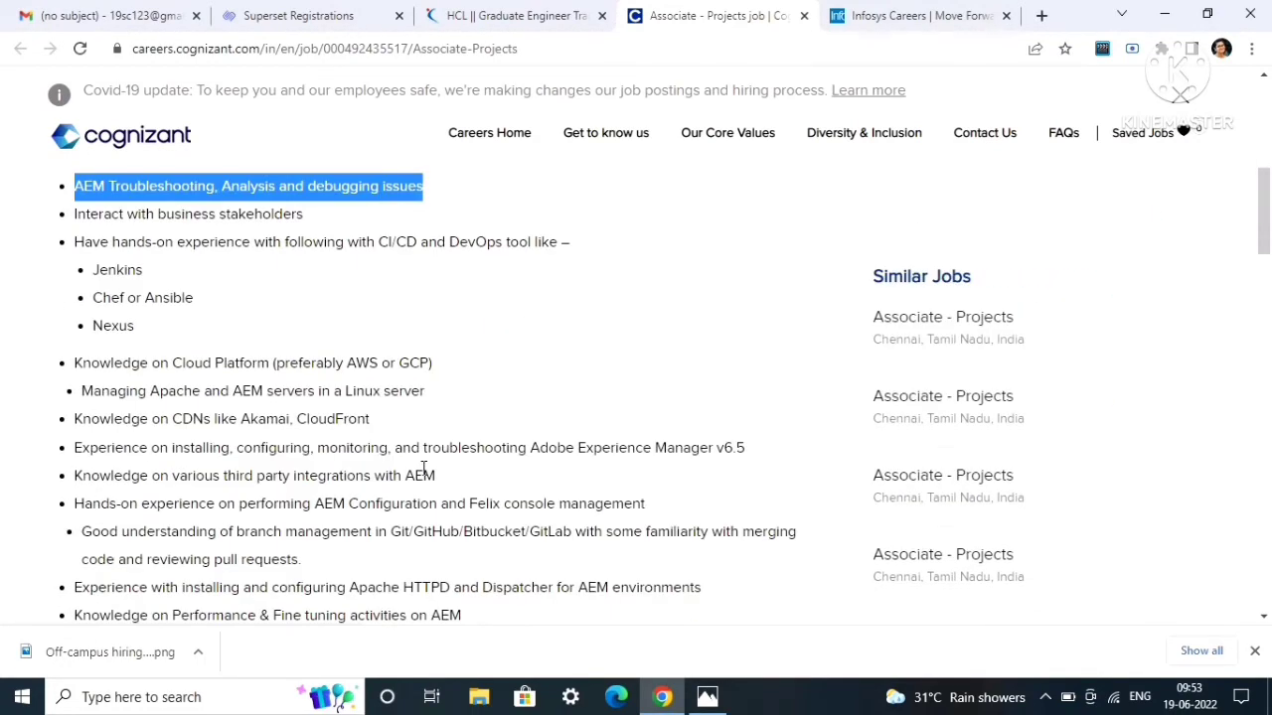
{"action": "scroll", "coordinate": [424, 472], "scroll_direction": "down", "scroll_amount": 4}
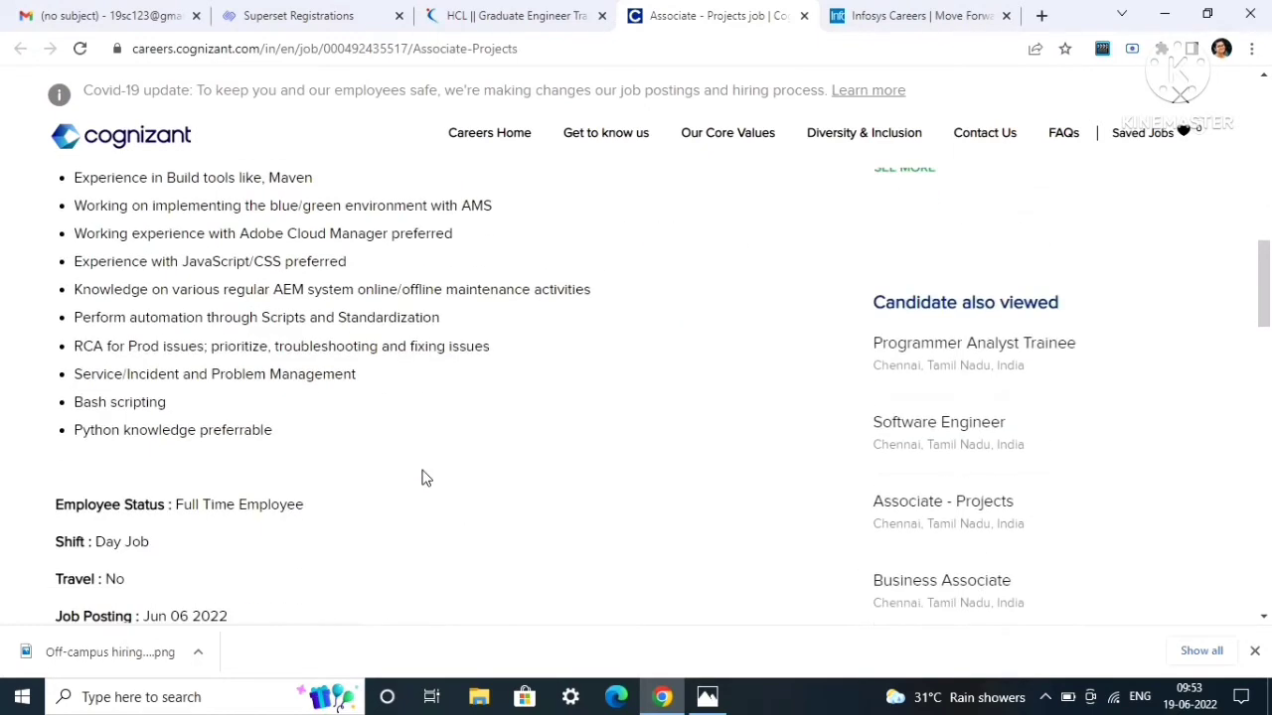
{"action": "scroll", "coordinate": [423, 477], "scroll_direction": "up", "scroll_amount": 2}
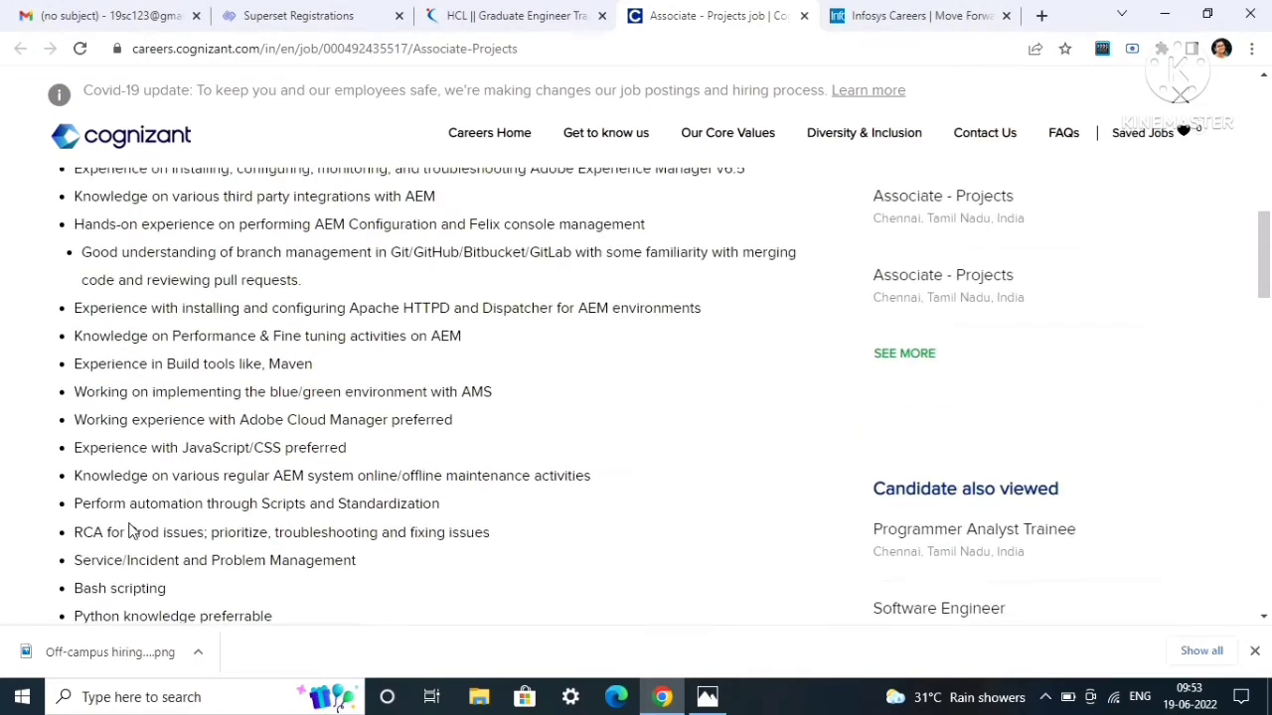
Start the application for the Cognizant Associate - Projects job and dismiss the experience rating pop-up
{"action": "scroll", "coordinate": [188, 469], "scroll_direction": "up", "scroll_amount": 10}
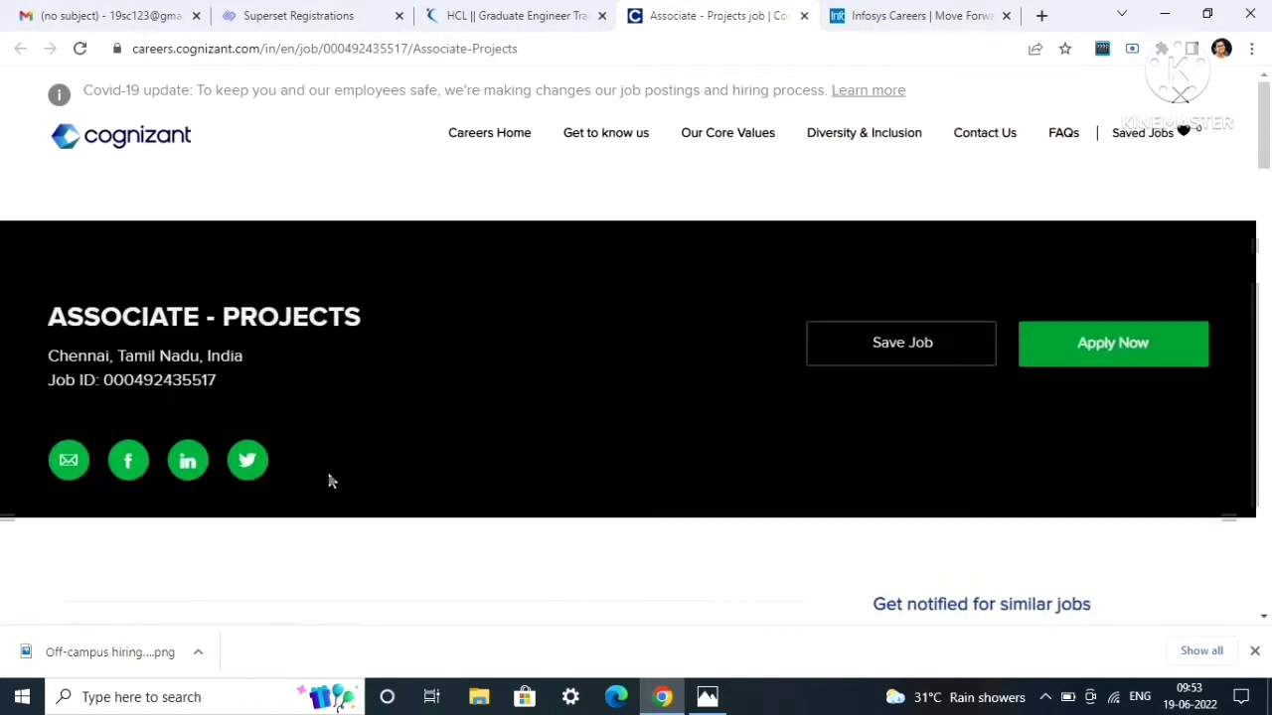
{"action": "scroll", "coordinate": [616, 452], "scroll_direction": "down", "scroll_amount": 15}
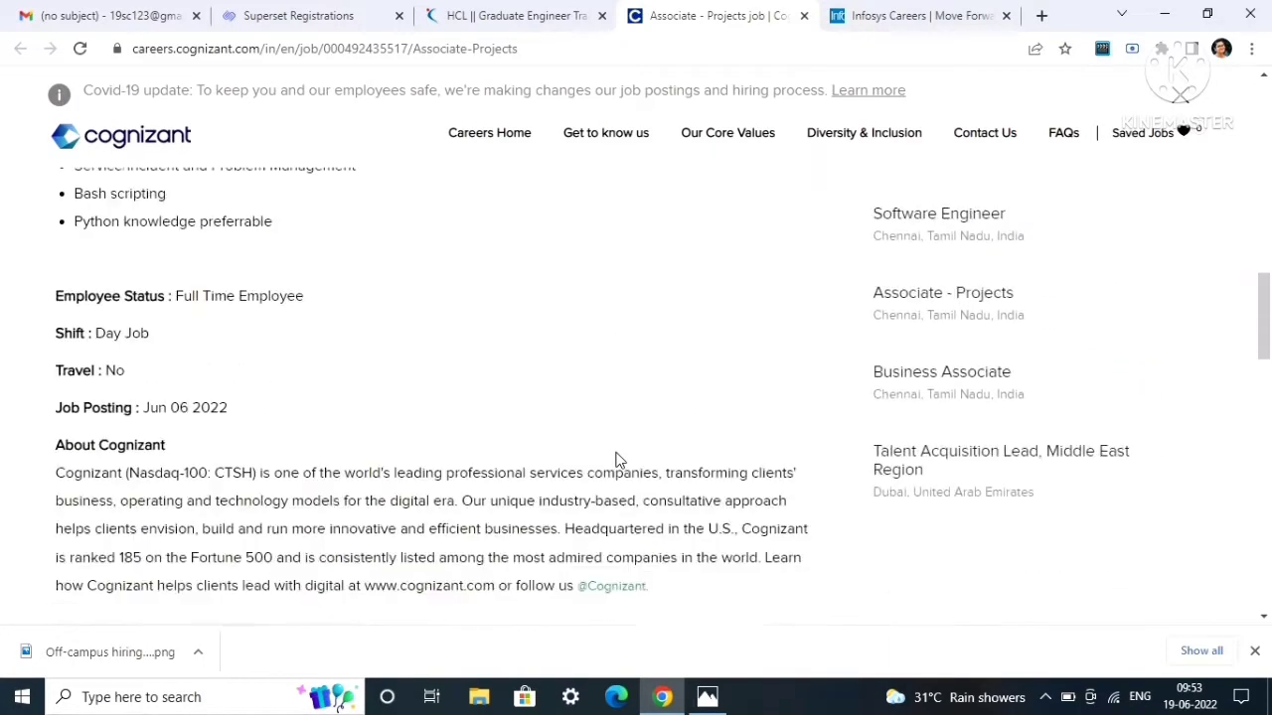
{"action": "scroll", "coordinate": [616, 460], "scroll_direction": "down", "scroll_amount": 3}
{"action": "scroll", "coordinate": [617, 460], "scroll_direction": "up", "scroll_amount": 8}
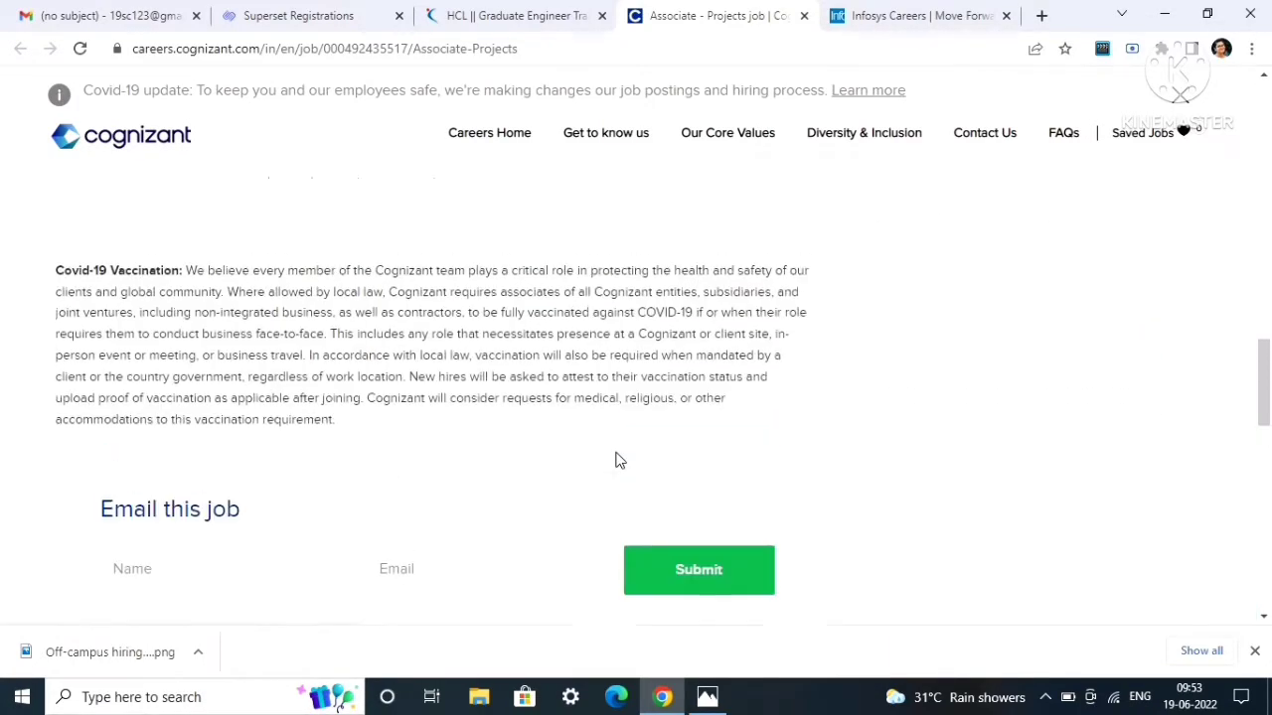
{"action": "scroll", "coordinate": [616, 460], "scroll_direction": "up", "scroll_amount": 10}
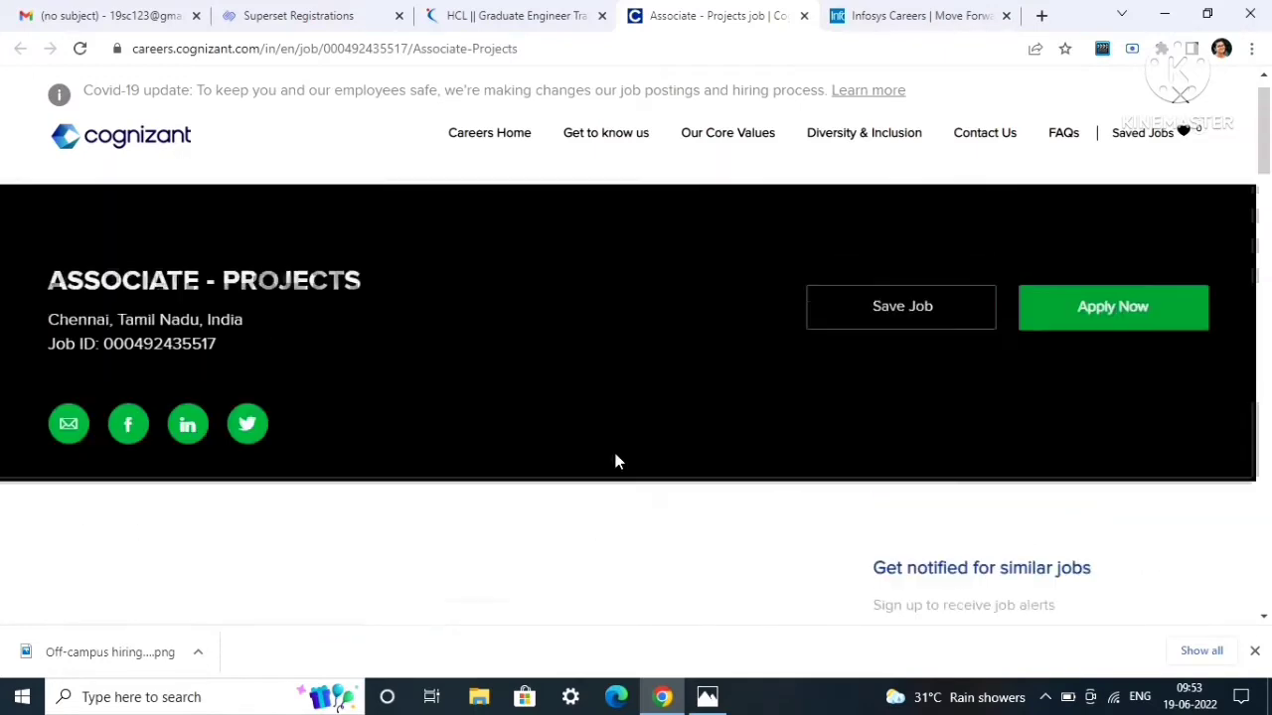
{"action": "scroll", "coordinate": [614, 461], "scroll_direction": "up", "scroll_amount": 2}
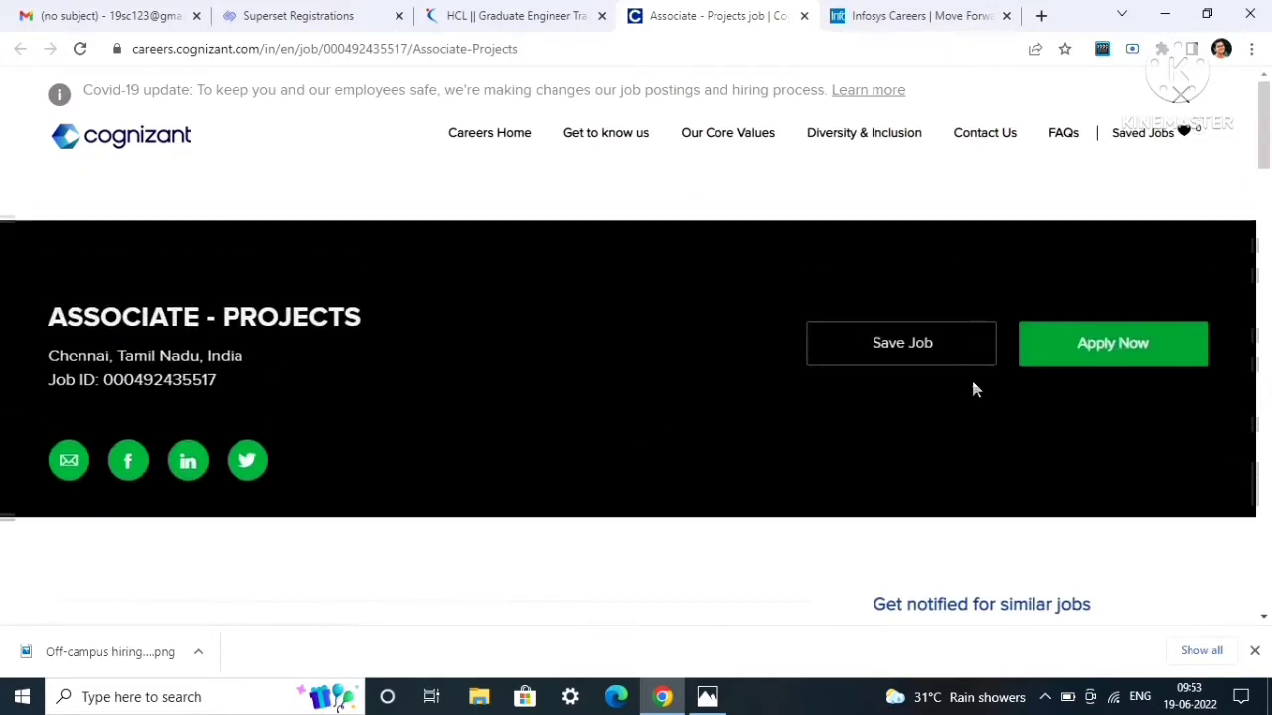
{"action": "left_click", "coordinate": [1103, 368]}
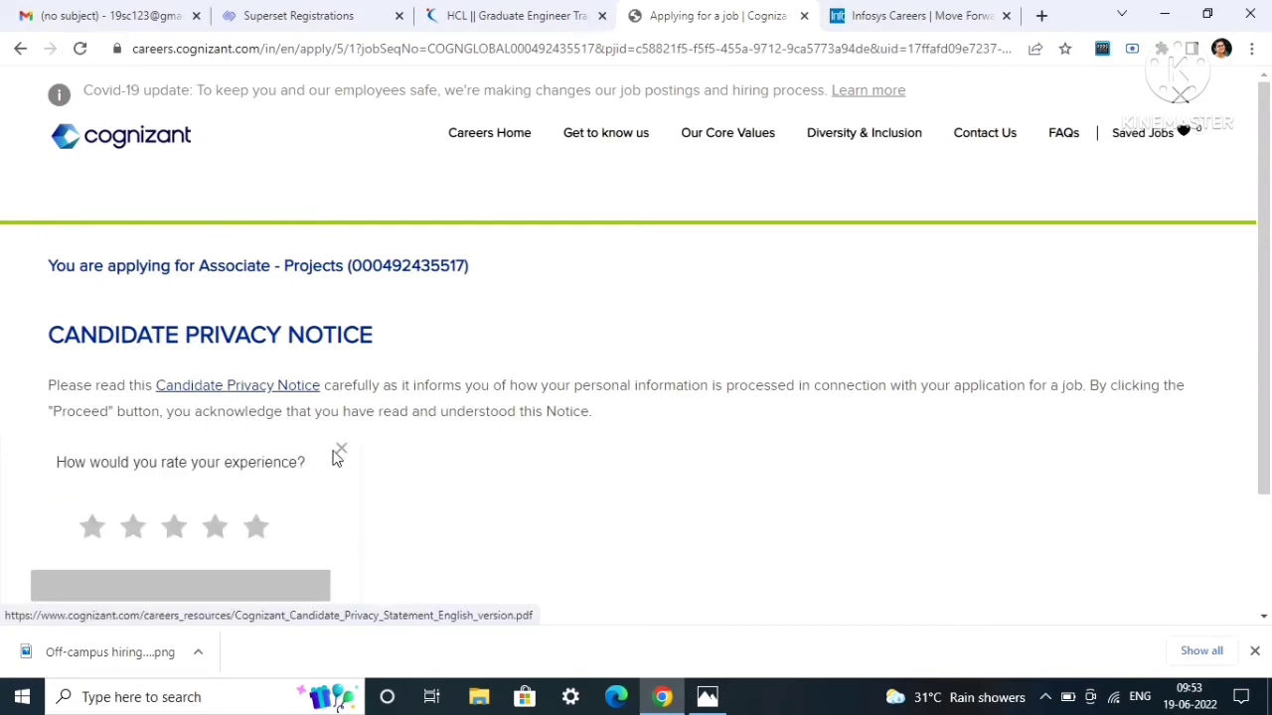
{"action": "left_click", "coordinate": [341, 448]}
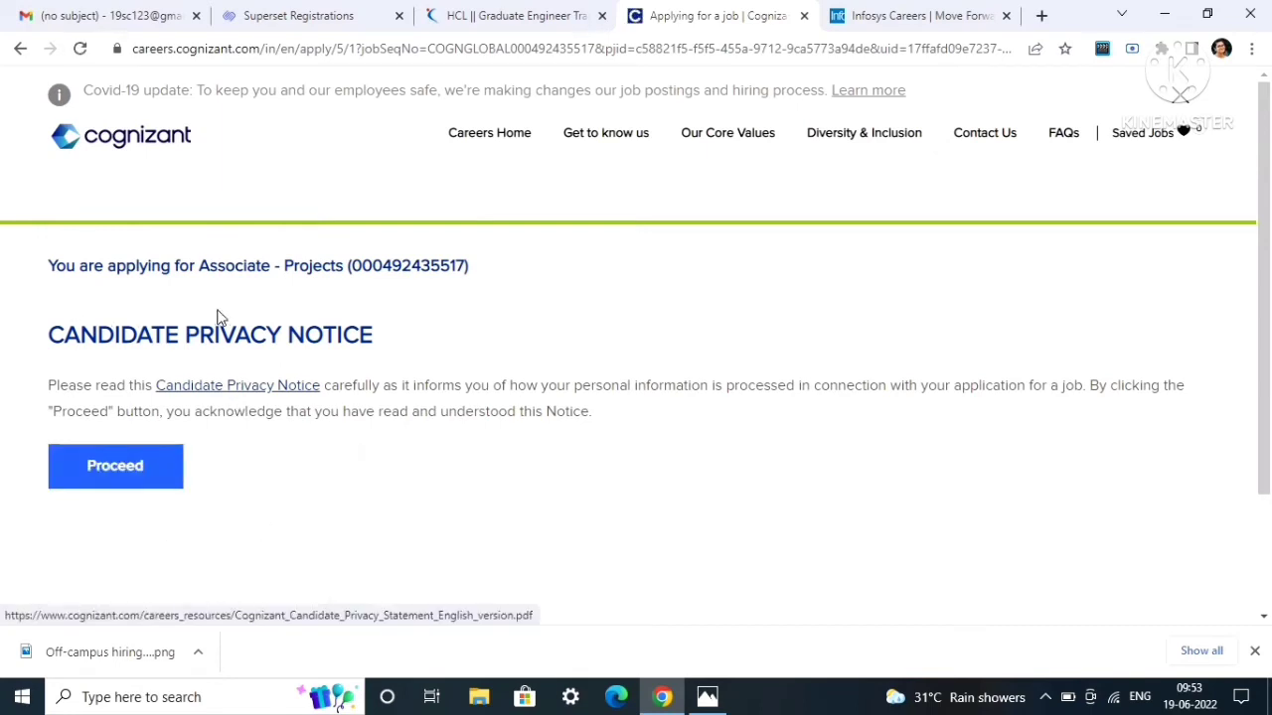
Proceed past the Candidate Privacy Notice and review the resume upload, personal information, previous employment, experience and skills fields of the Cognizant application
{"action": "left_click", "coordinate": [114, 475]}
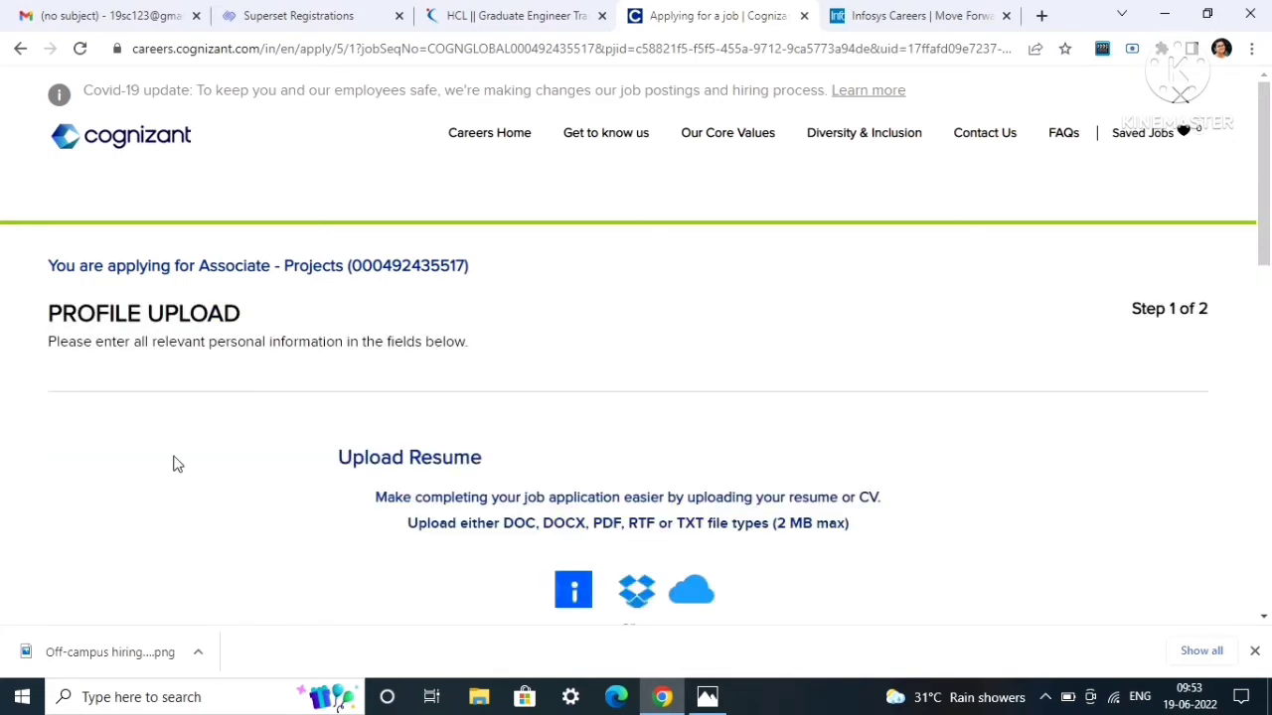
{"action": "scroll", "coordinate": [239, 463], "scroll_direction": "down", "scroll_amount": 2}
{"action": "scroll", "coordinate": [719, 372], "scroll_direction": "down", "scroll_amount": 1}
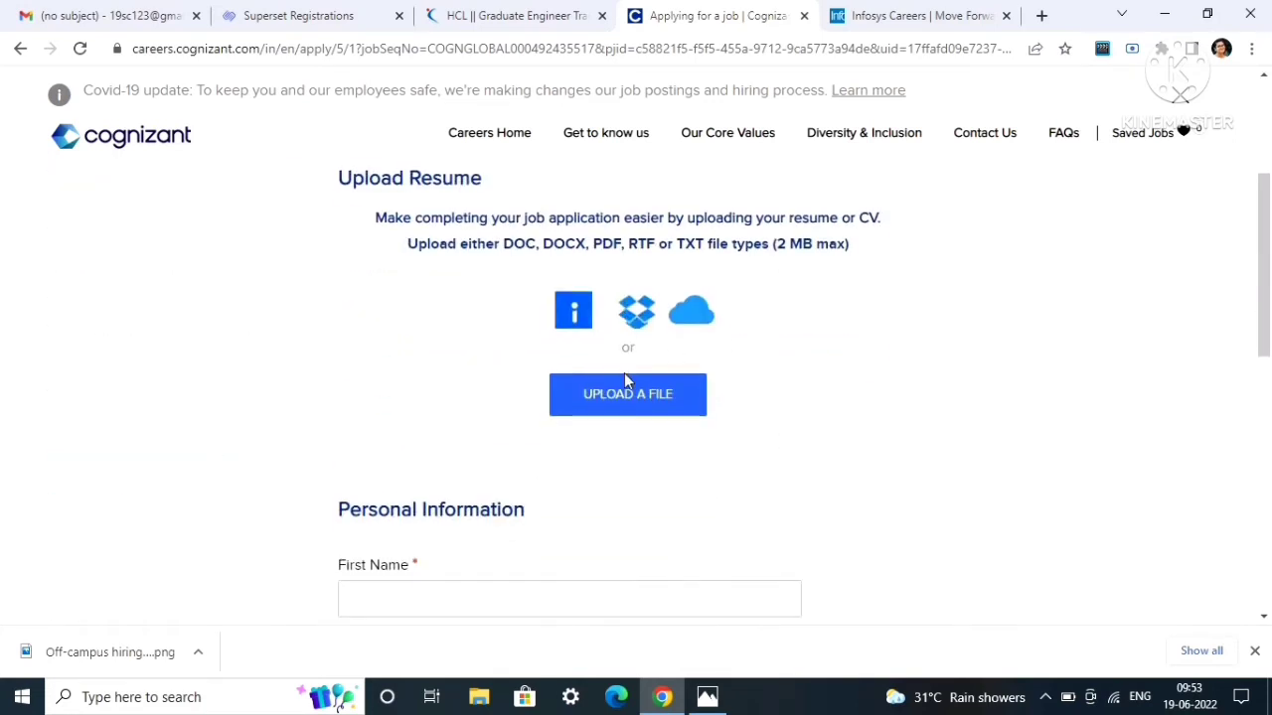
{"action": "scroll", "coordinate": [624, 375], "scroll_direction": "down", "scroll_amount": 1}
{"action": "scroll", "coordinate": [587, 377], "scroll_direction": "down", "scroll_amount": 2}
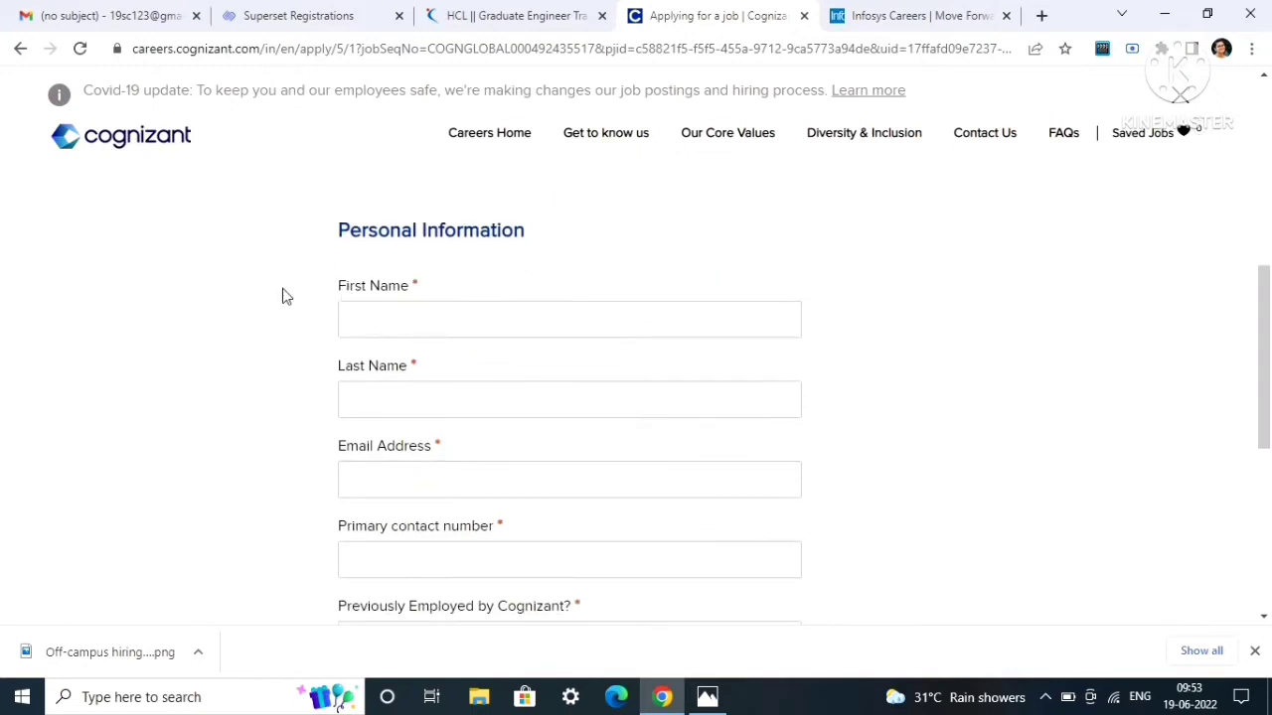
{"action": "scroll", "coordinate": [282, 296], "scroll_direction": "down", "scroll_amount": 3}
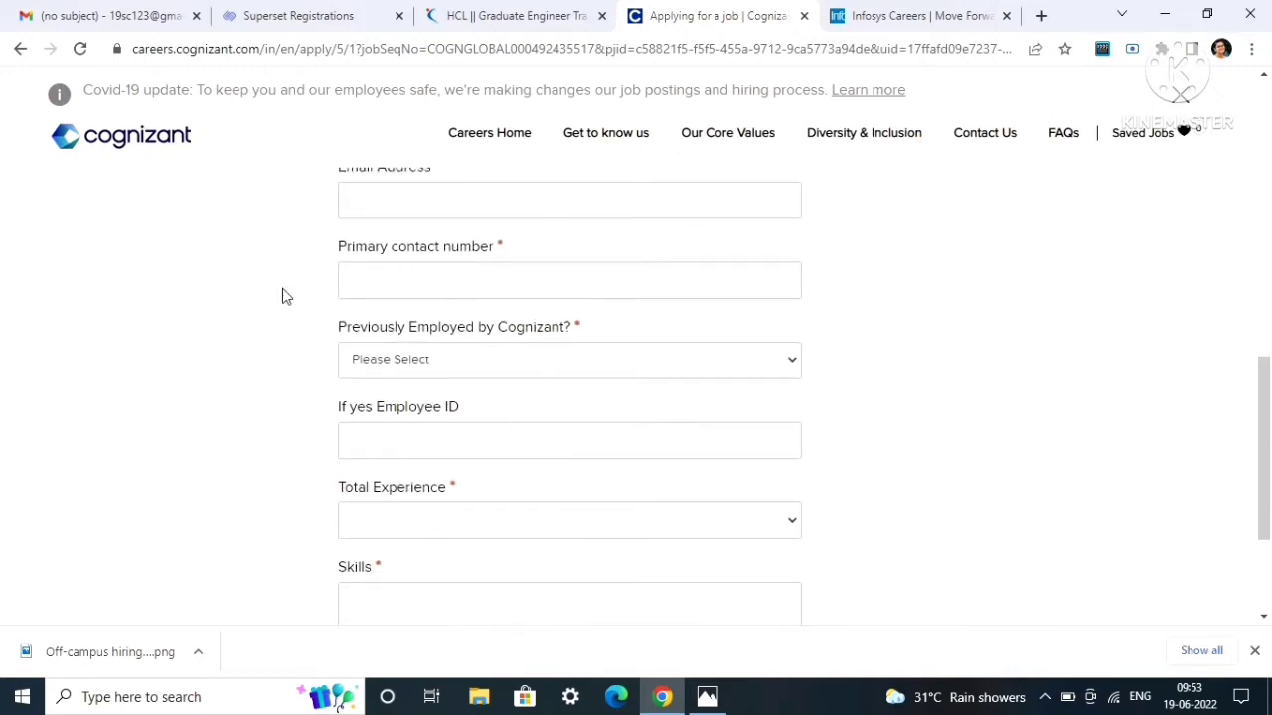
{"action": "scroll", "coordinate": [282, 296], "scroll_direction": "down", "scroll_amount": 1}
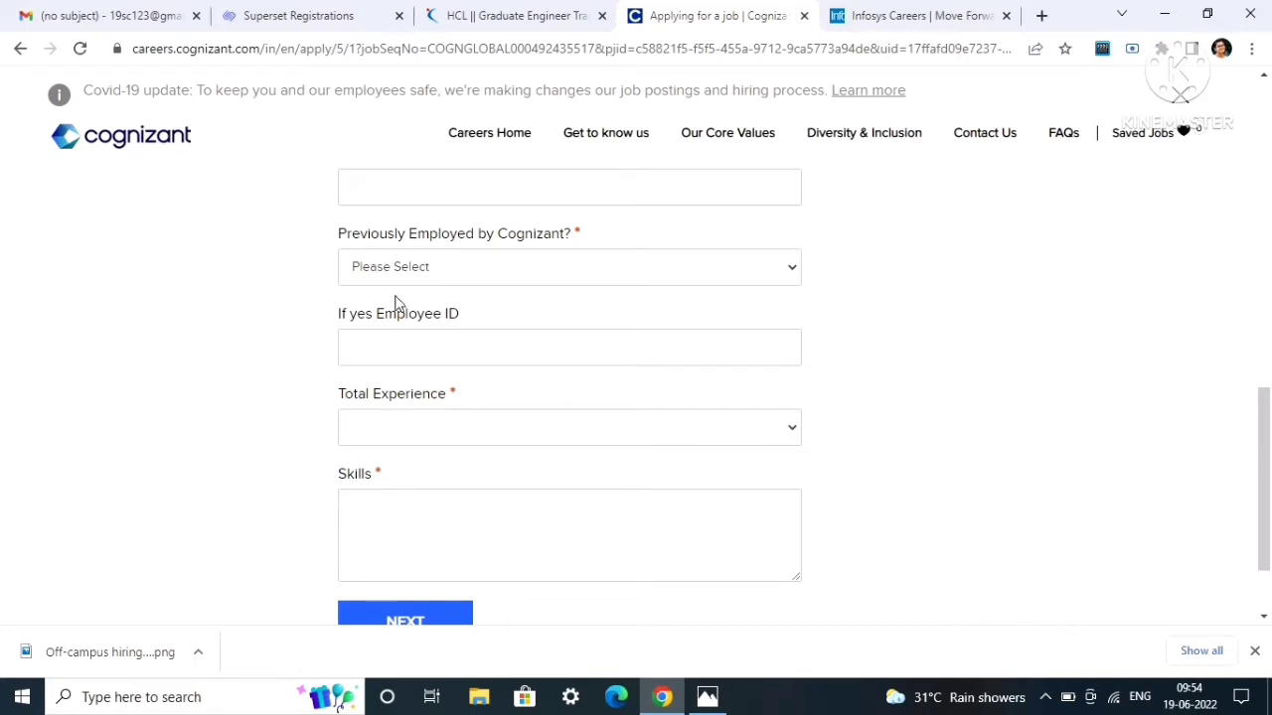
{"action": "scroll", "coordinate": [358, 365], "scroll_direction": "down", "scroll_amount": 1}
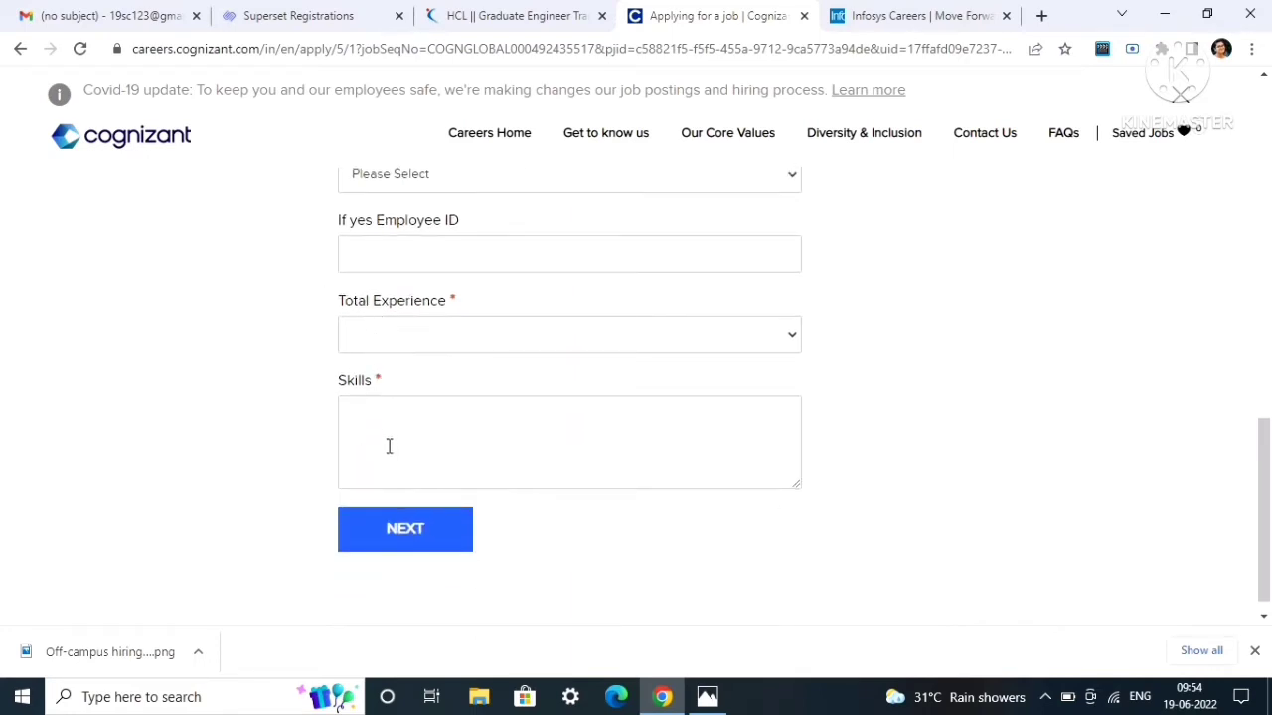
{"action": "scroll", "coordinate": [389, 446], "scroll_direction": "down", "scroll_amount": 1}
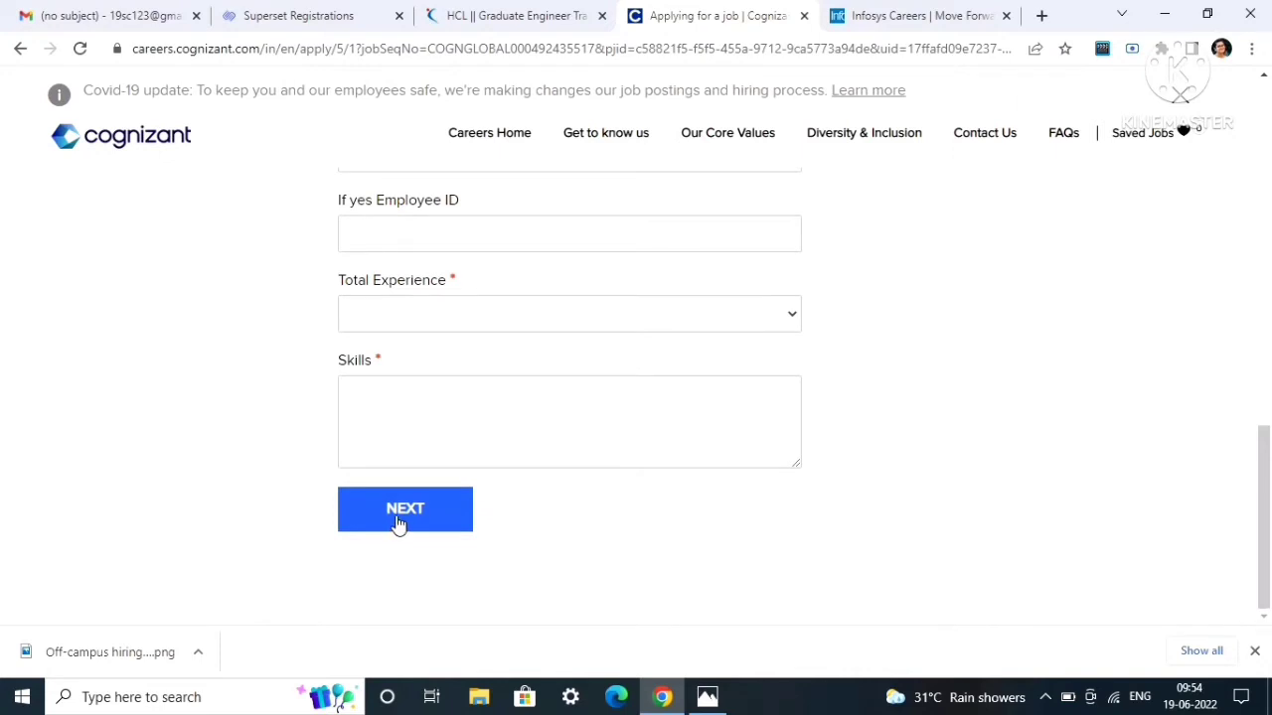
{"action": "scroll", "coordinate": [392, 500], "scroll_direction": "up", "scroll_amount": 3}
{"action": "scroll", "coordinate": [393, 499], "scroll_direction": "up", "scroll_amount": 8}
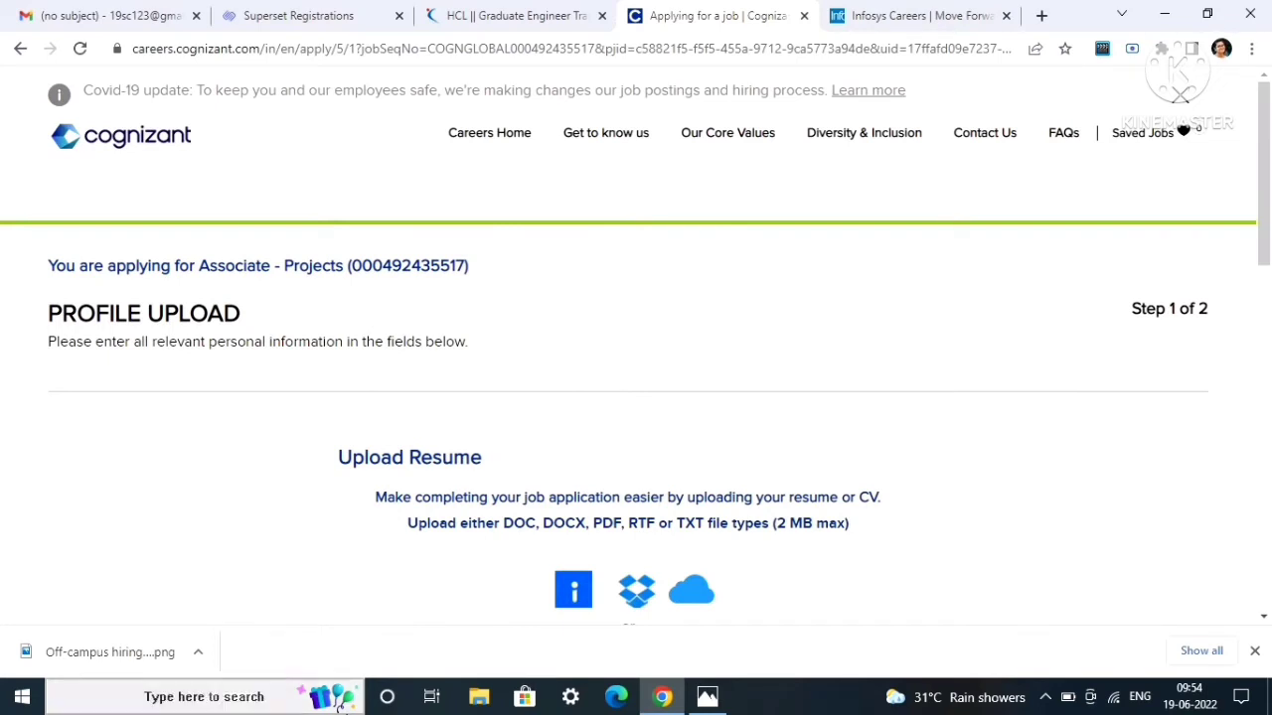
{"action": "mouse_move", "coordinate": [341, 699]}
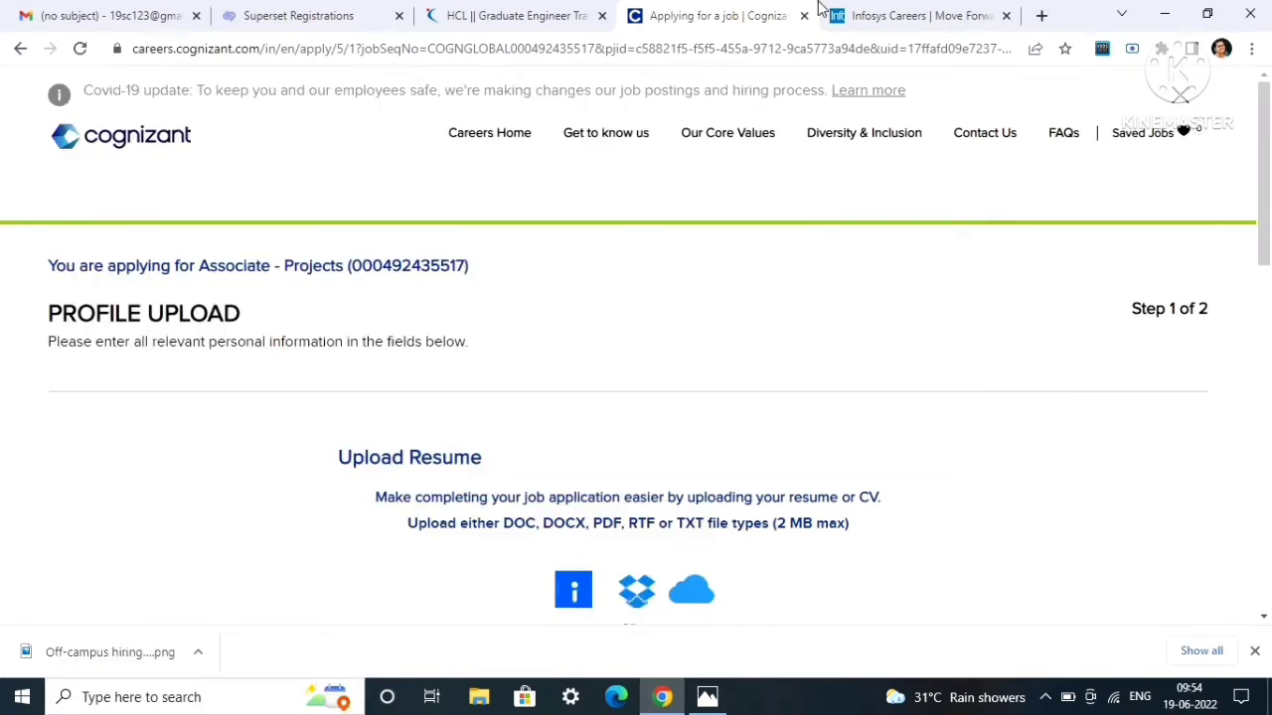
Open the HCL Graduate Engineer Trainee posting and read its job highlights, highlighting the B Tech & BE eligibility and pass out batch lines
{"action": "left_click", "coordinate": [493, 19]}
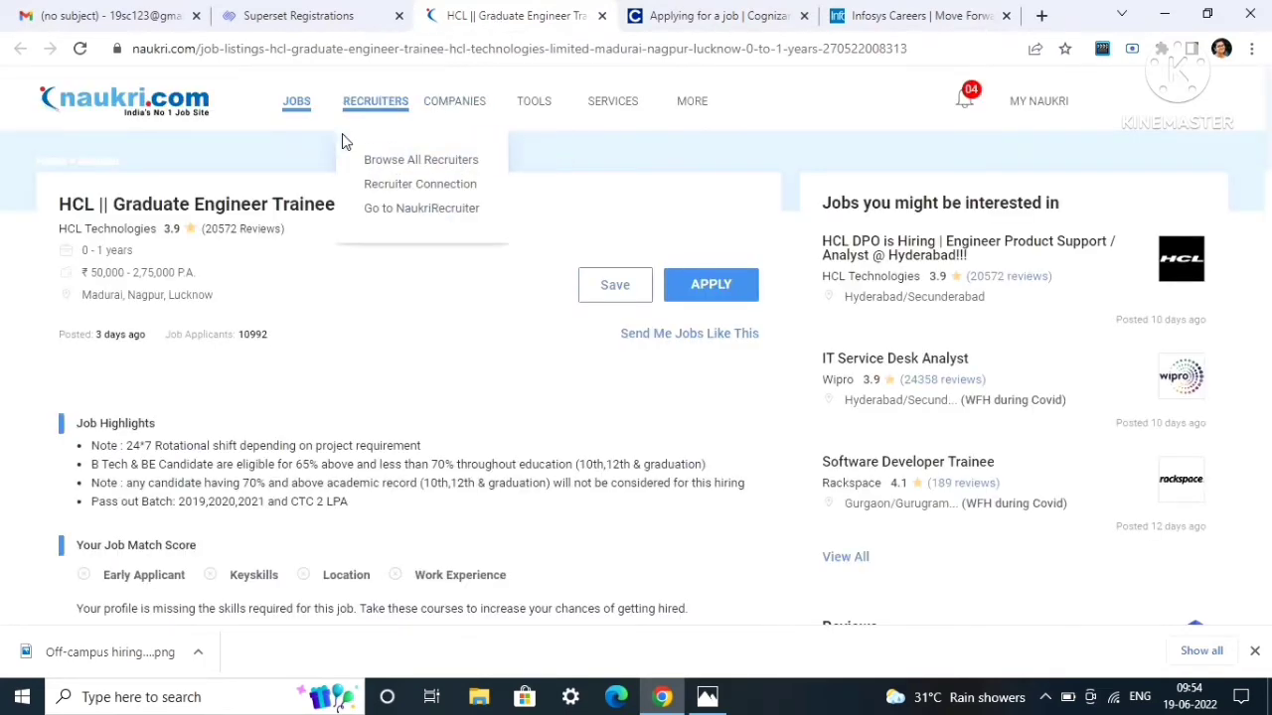
{"action": "scroll", "coordinate": [279, 213], "scroll_direction": "down", "scroll_amount": 1}
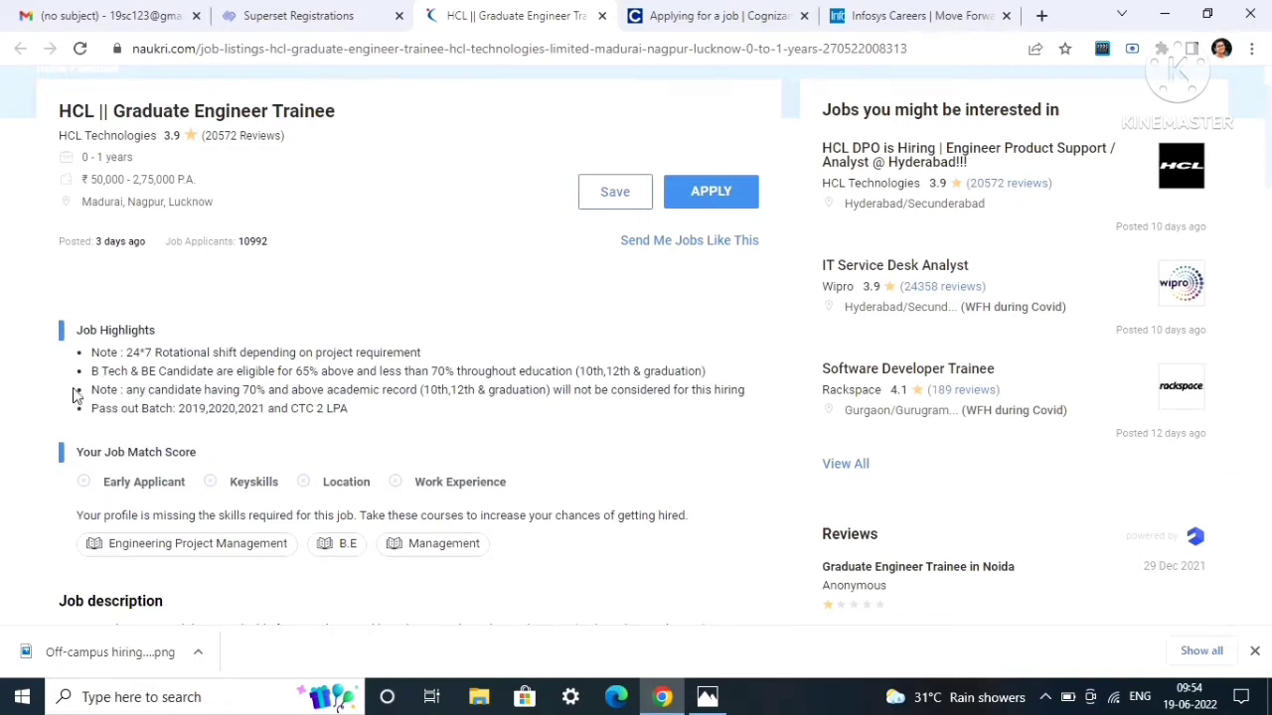
{"action": "left_click_drag", "start_coordinate": [92, 372], "coordinate": [711, 373]}
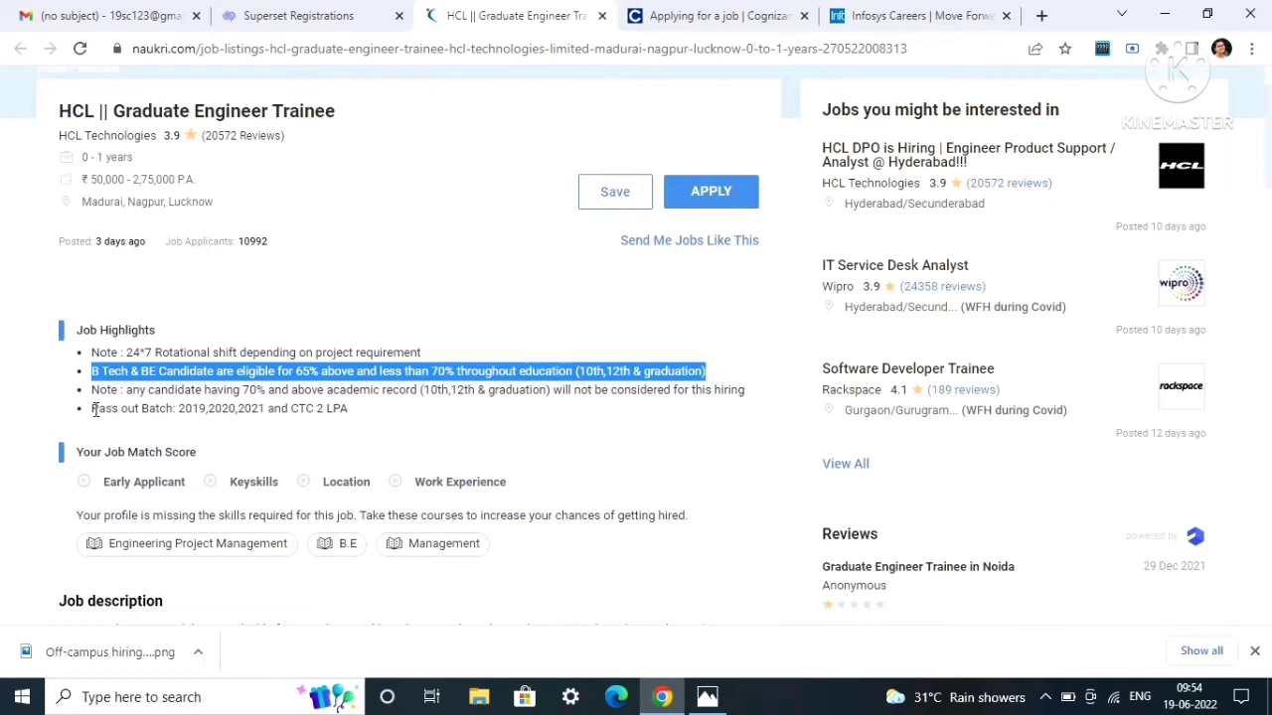
{"action": "left_click_drag", "start_coordinate": [91, 411], "coordinate": [354, 412]}
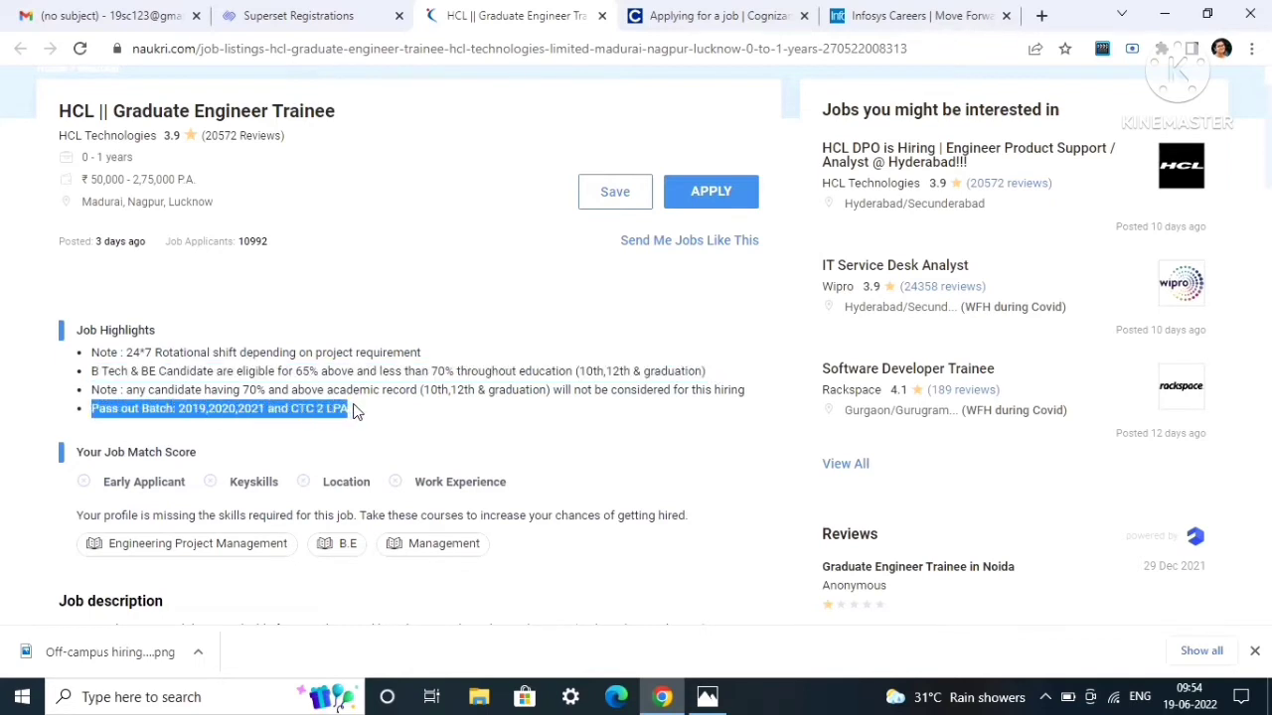
{"action": "left_click", "coordinate": [403, 408]}
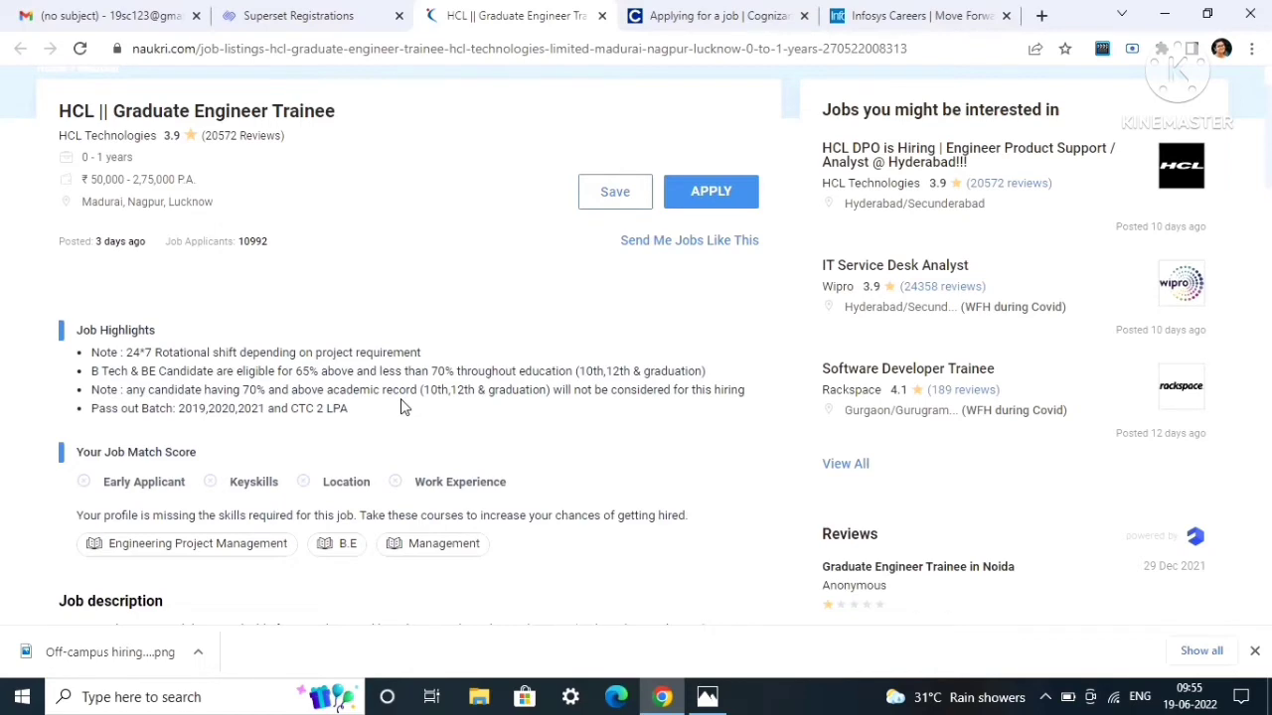
Read the HCL job description, highlighting the pass out batch, CTC and System Analyst role, and check its education and key skills
{"action": "scroll", "coordinate": [404, 408], "scroll_direction": "down", "scroll_amount": 3}
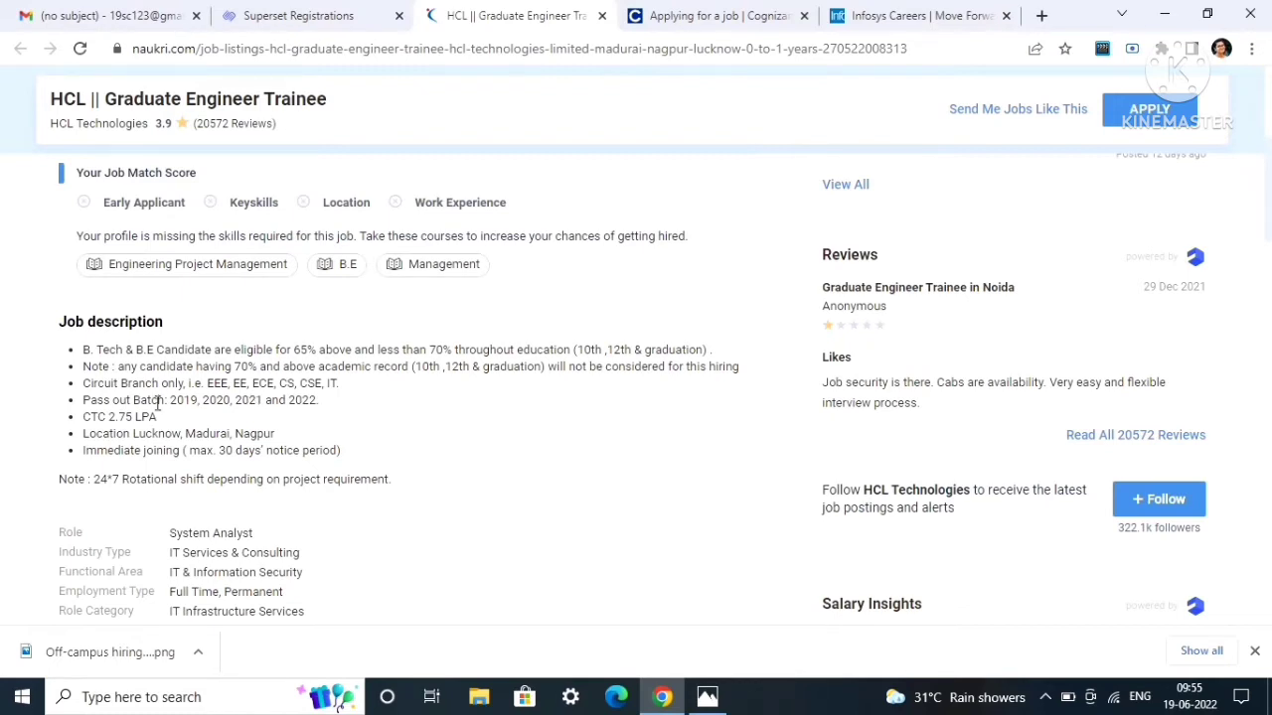
{"action": "left_click_drag", "start_coordinate": [89, 399], "coordinate": [318, 399]}
{"action": "left_click_drag", "start_coordinate": [159, 418], "coordinate": [82, 419]}
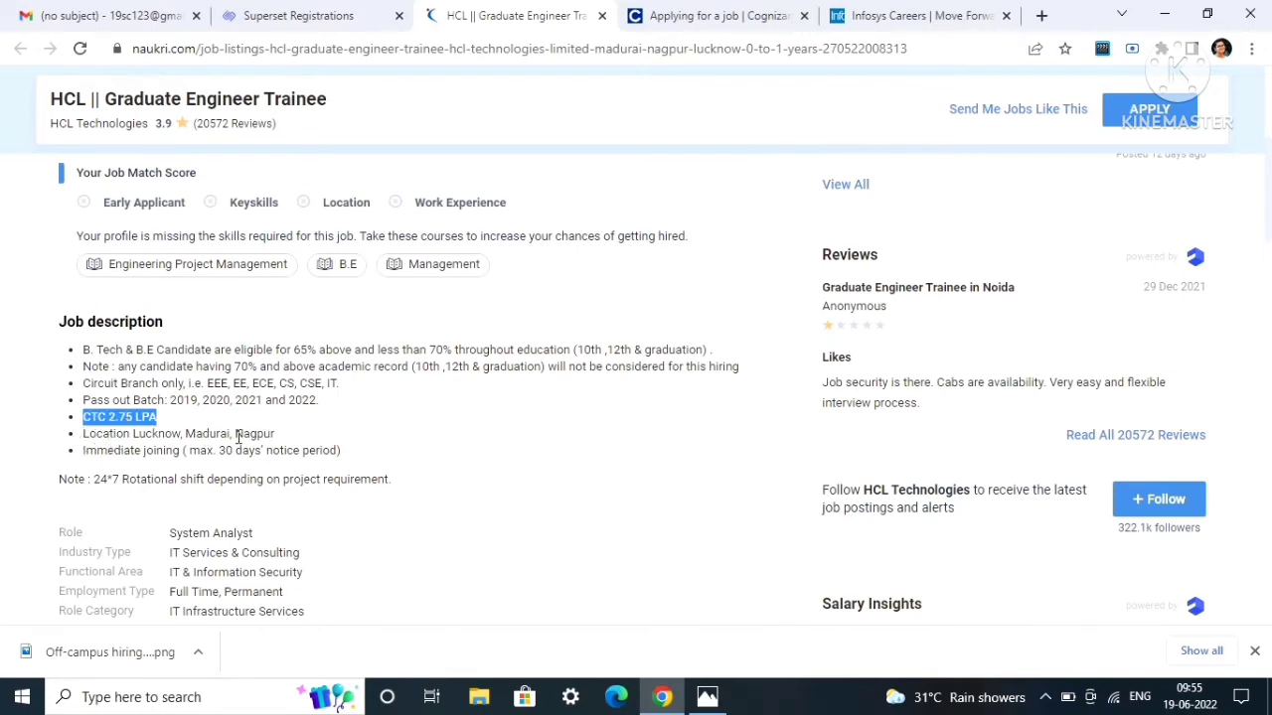
{"action": "scroll", "coordinate": [258, 442], "scroll_direction": "down", "scroll_amount": 1}
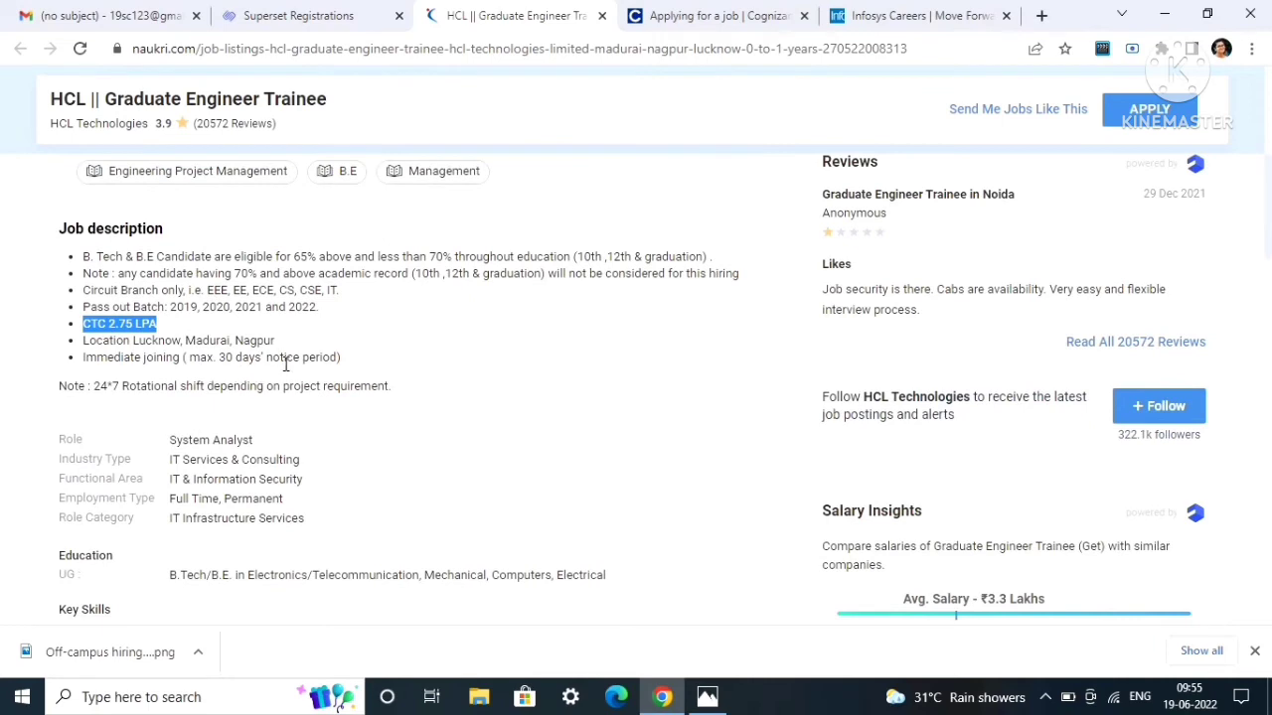
{"action": "scroll", "coordinate": [328, 442], "scroll_direction": "down", "scroll_amount": 1}
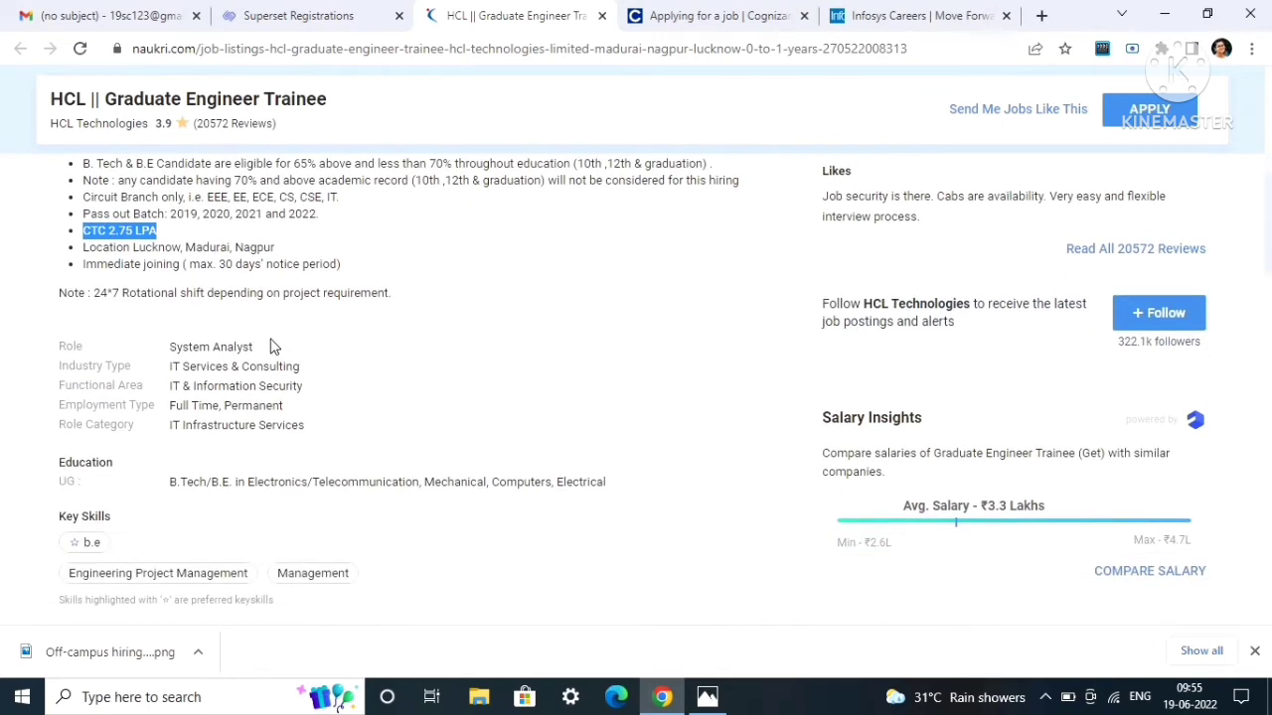
{"action": "left_click_drag", "start_coordinate": [272, 345], "coordinate": [169, 350]}
{"action": "scroll", "coordinate": [327, 447], "scroll_direction": "down", "scroll_amount": 3}
Start applying for the HCL job, look over the questionnaire's percentage and preferred location questions, and close it without submitting
{"action": "scroll", "coordinate": [327, 446], "scroll_direction": "up", "scroll_amount": 8}
{"action": "scroll", "coordinate": [327, 444], "scroll_direction": "up", "scroll_amount": 1}
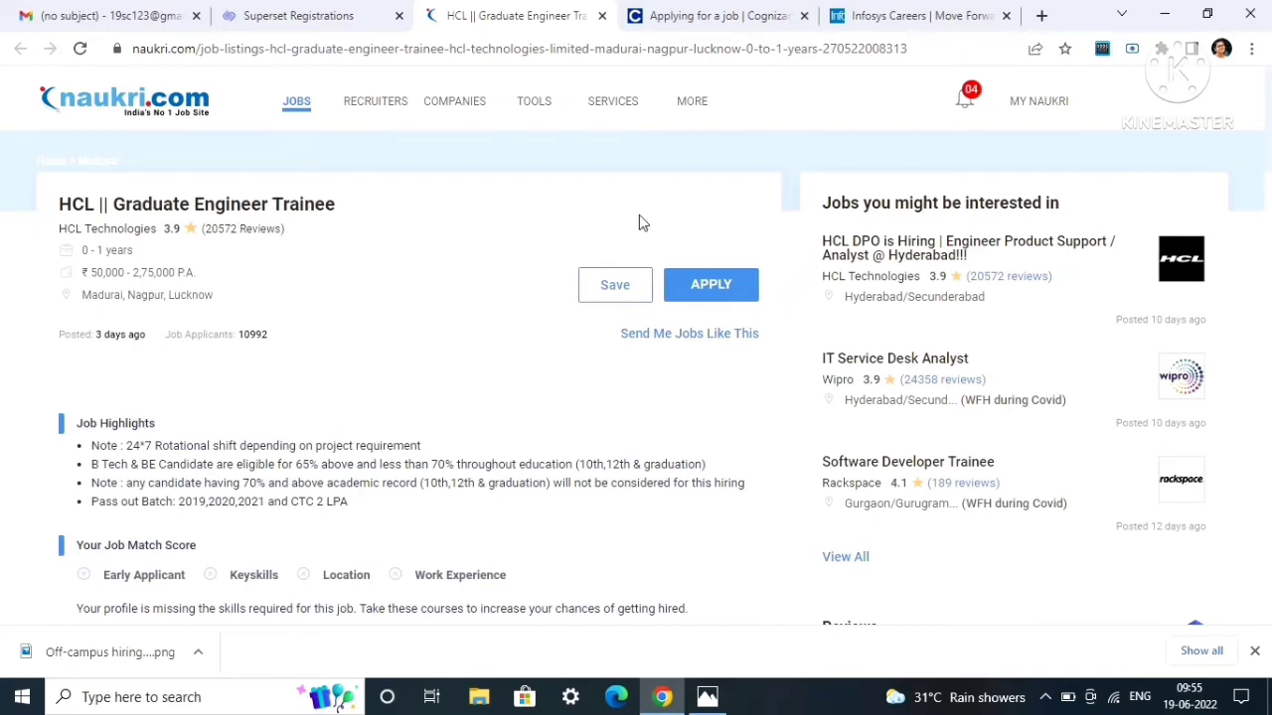
{"action": "left_click", "coordinate": [699, 291]}
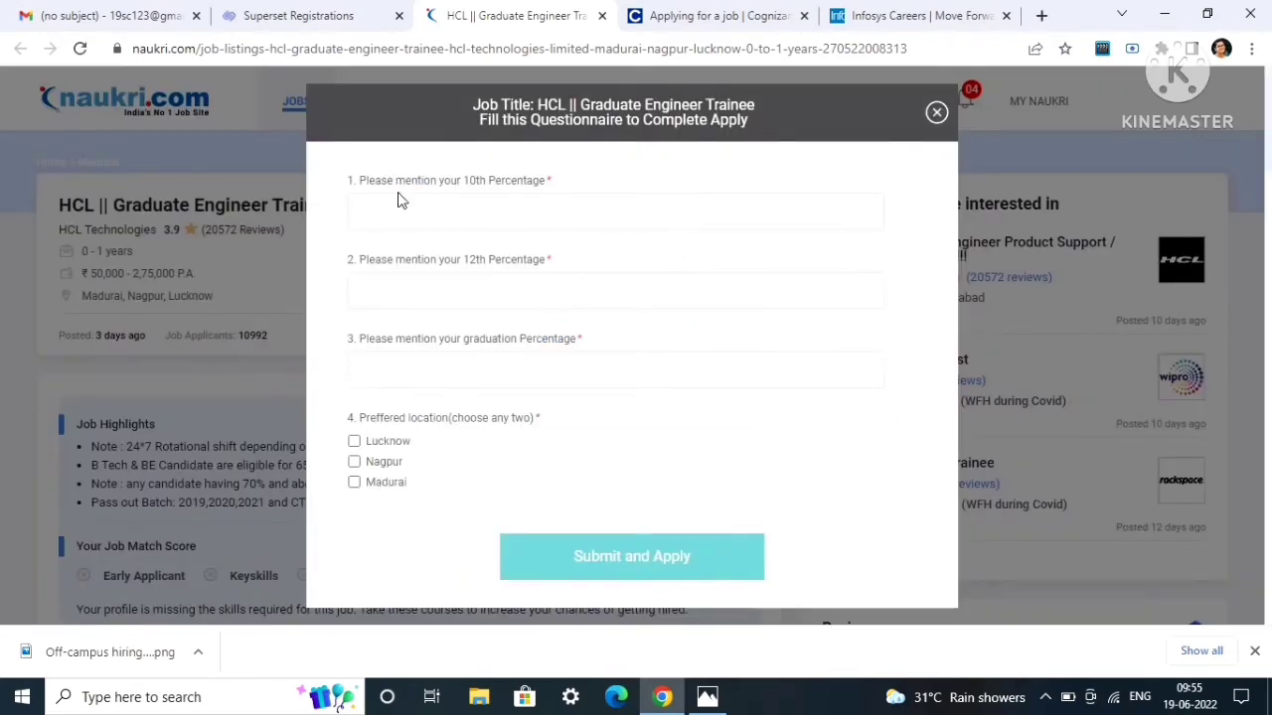
{"action": "left_click", "coordinate": [448, 199]}
{"action": "left_click", "coordinate": [430, 360]}
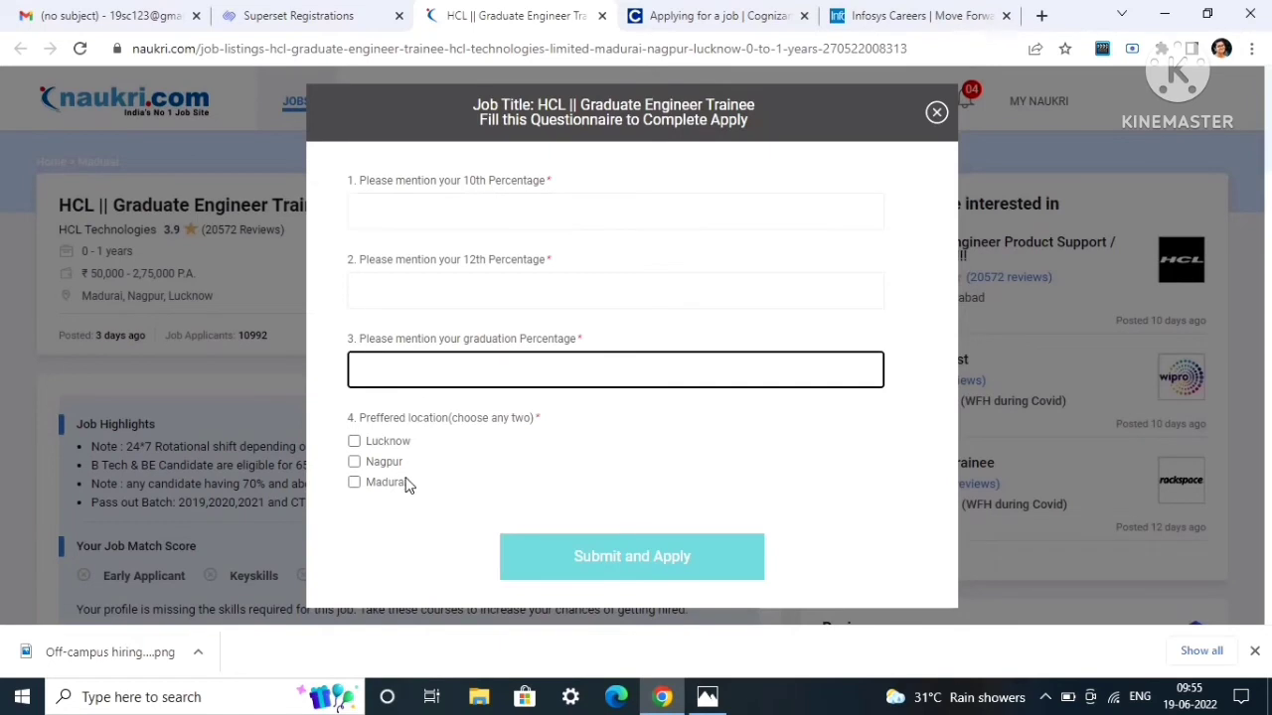
{"action": "scroll", "coordinate": [389, 478], "scroll_direction": "down", "scroll_amount": 2}
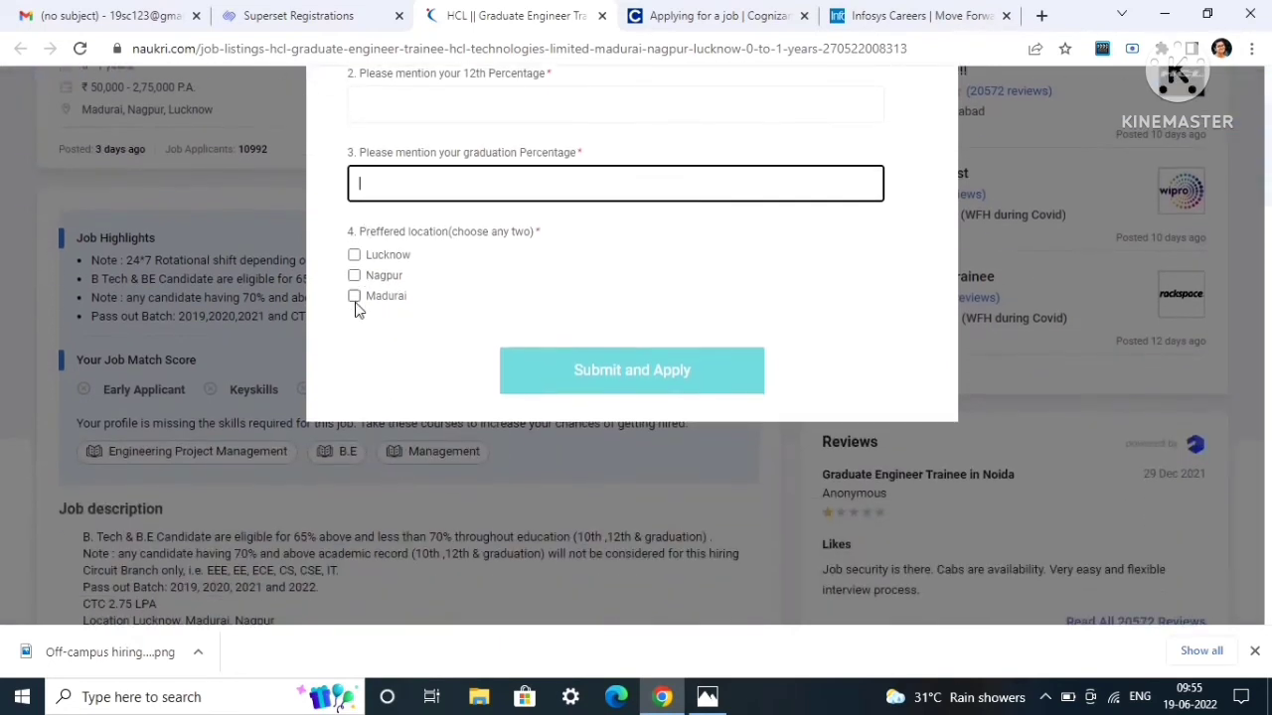
{"action": "scroll", "coordinate": [425, 321], "scroll_direction": "up", "scroll_amount": 2}
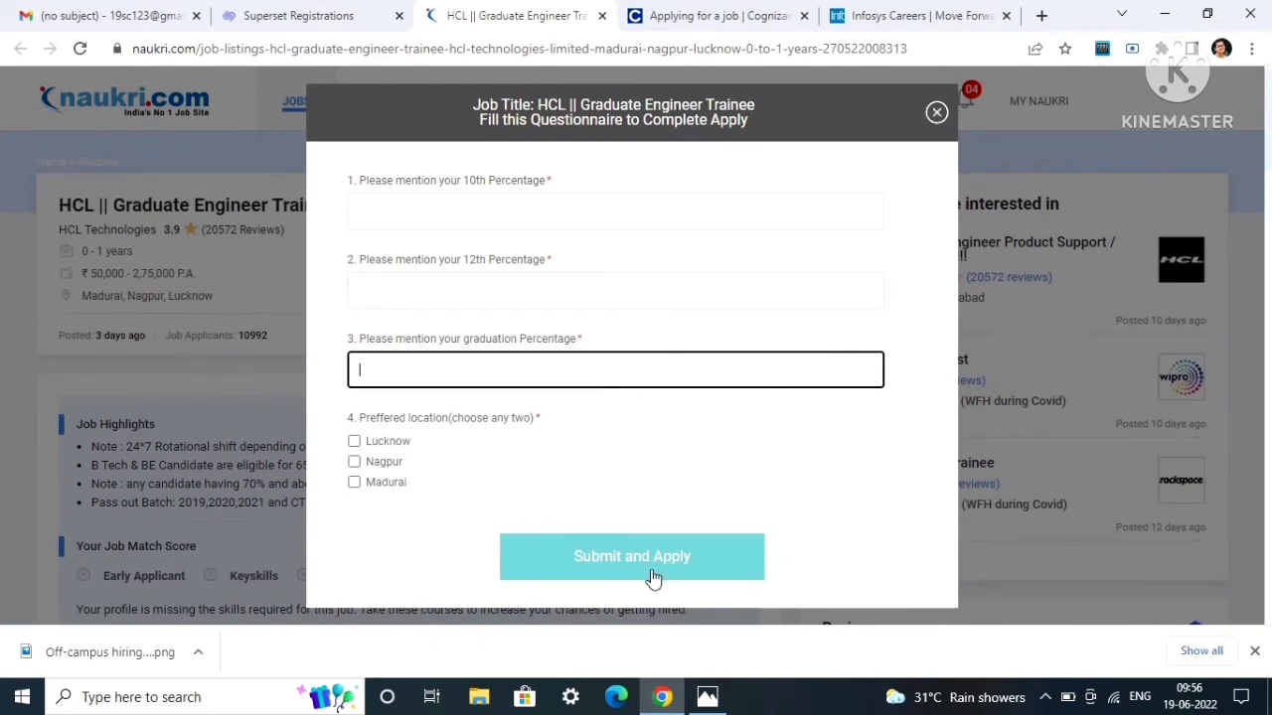
{"action": "left_click", "coordinate": [936, 112]}
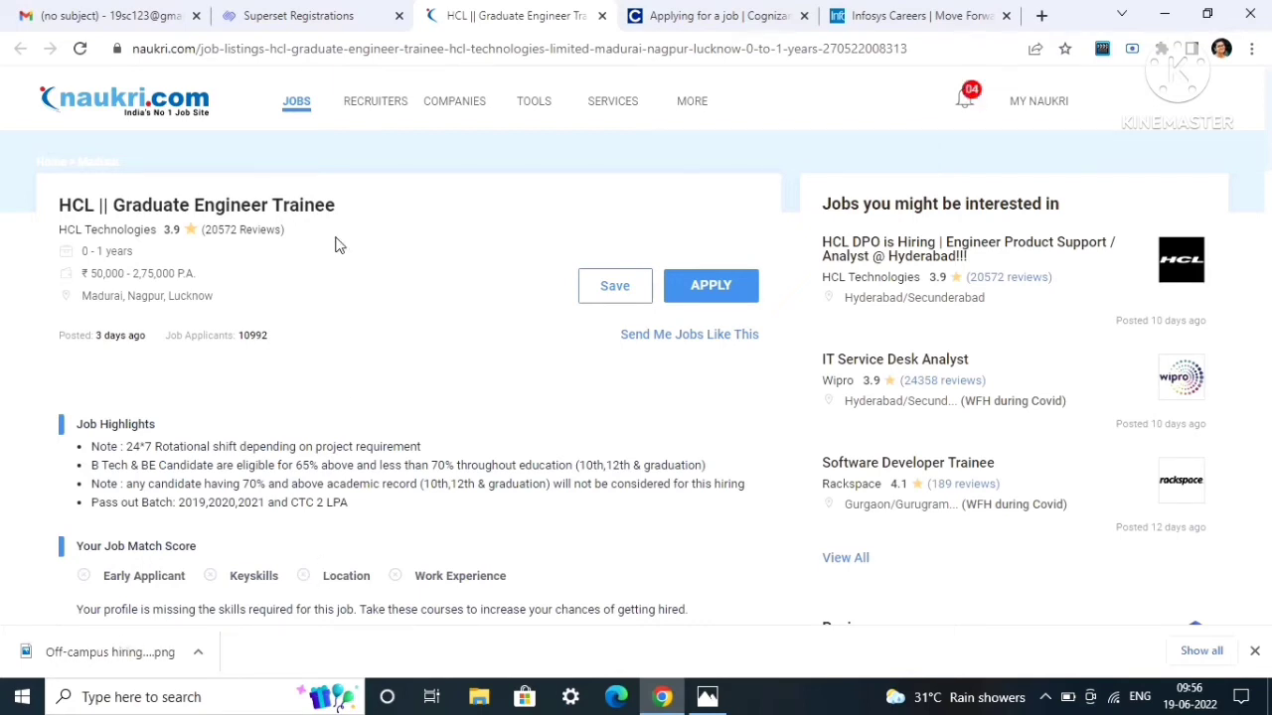
Open the Wipro Work Integrated Learning Program posting on Superset and highlight its application deadline
{"action": "left_click", "coordinate": [308, 13]}
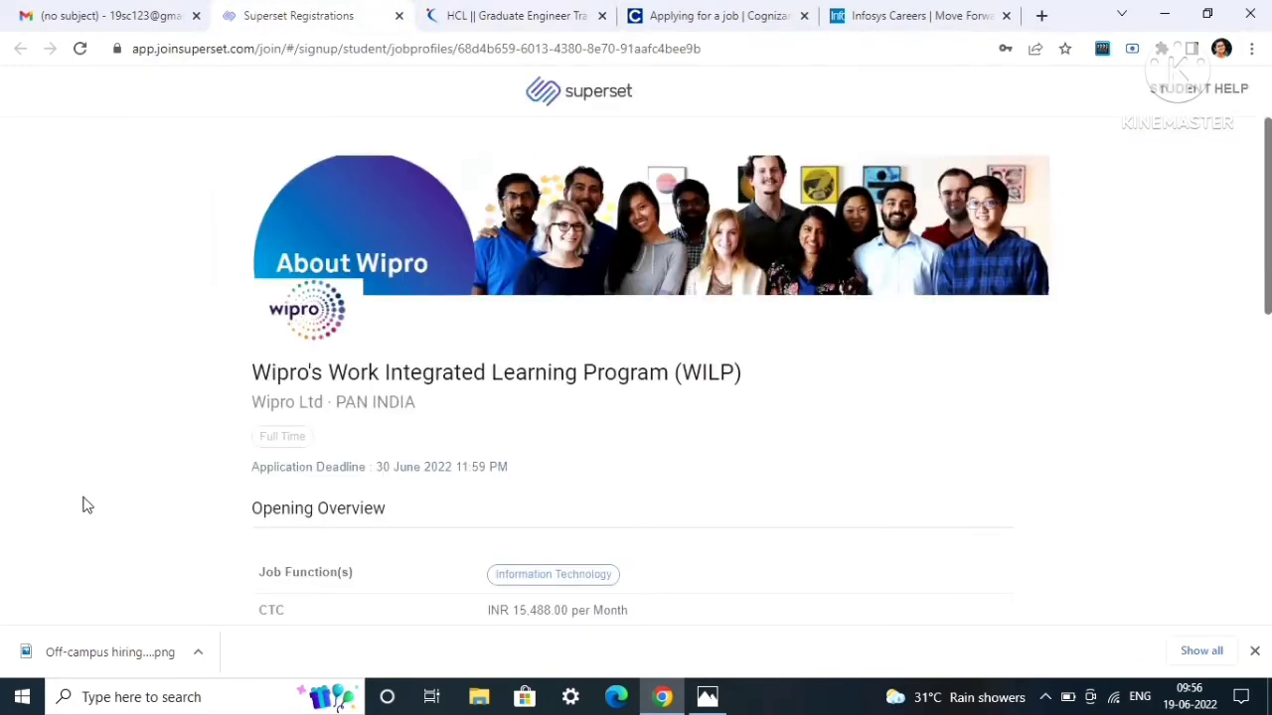
{"action": "scroll", "coordinate": [568, 404], "scroll_direction": "down", "scroll_amount": 1}
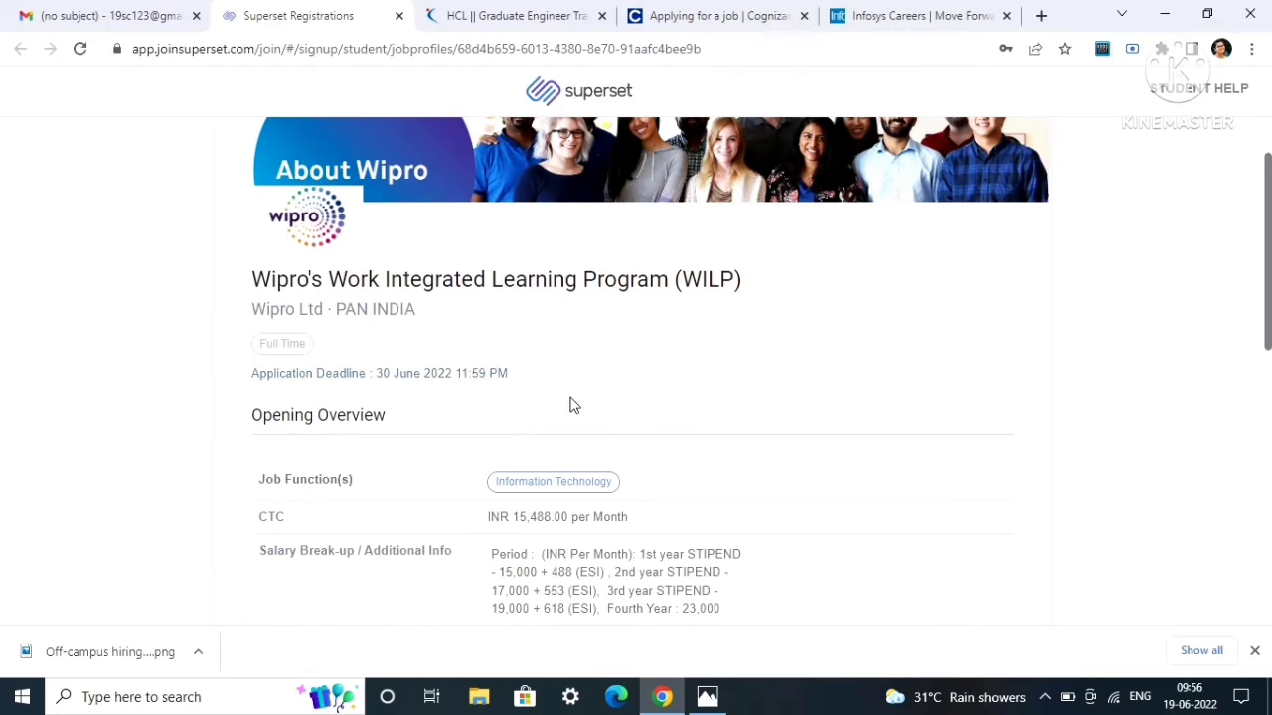
{"action": "scroll", "coordinate": [474, 304], "scroll_direction": "down", "scroll_amount": 2}
{"action": "scroll", "coordinate": [446, 347], "scroll_direction": "up", "scroll_amount": 2}
{"action": "left_click_drag", "start_coordinate": [512, 378], "coordinate": [379, 382]}
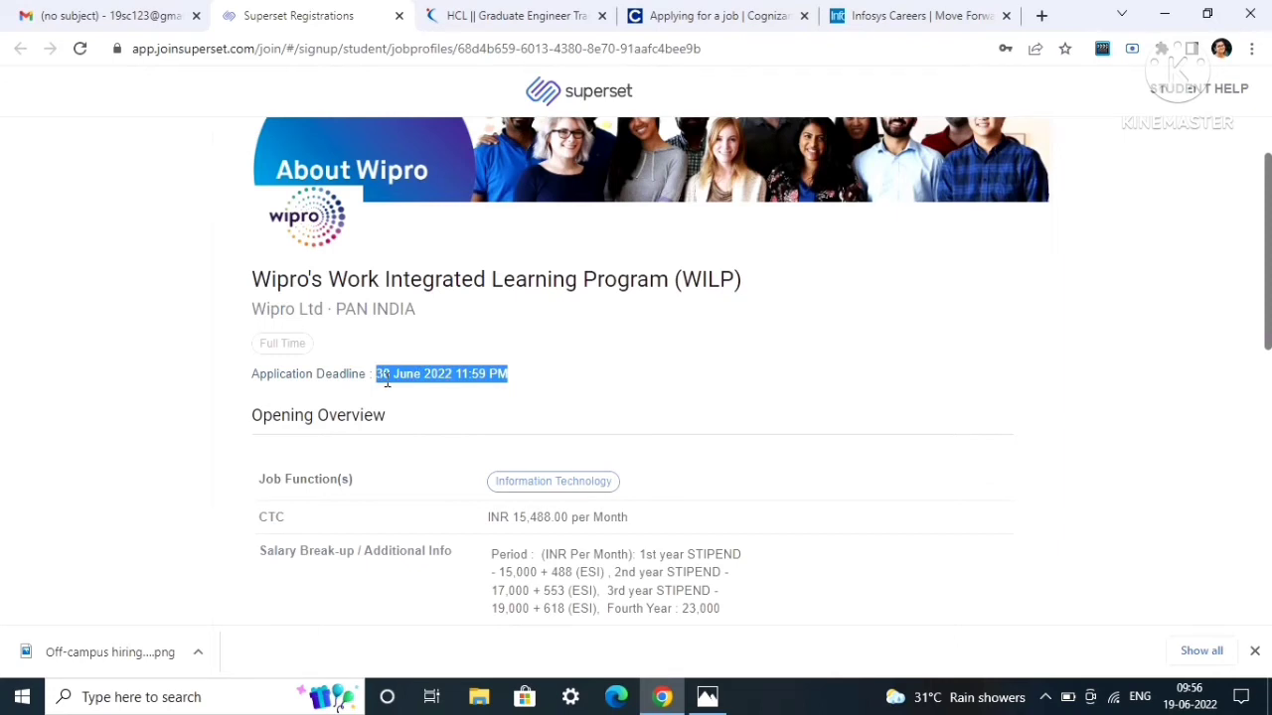
Check the CTC and yearly stipend break-up in the Wipro opening overview and highlight the one time joining bonus
{"action": "scroll", "coordinate": [553, 423], "scroll_direction": "down", "scroll_amount": 2}
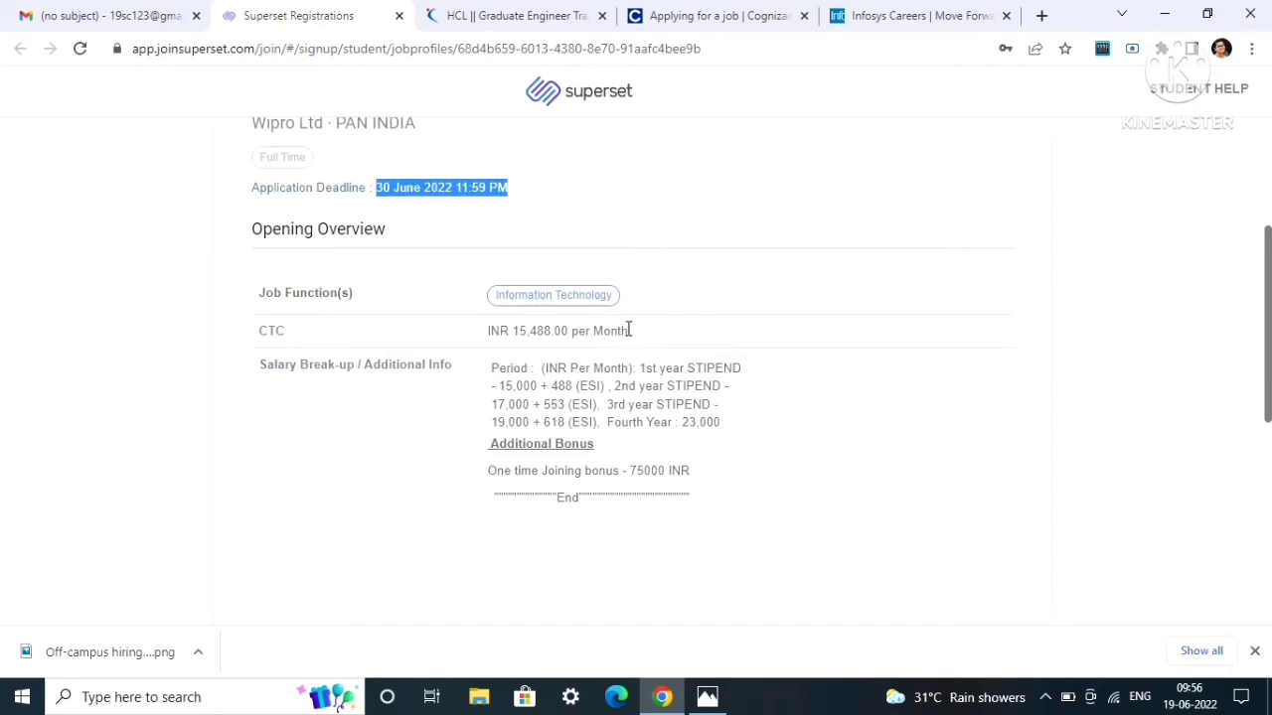
{"action": "scroll", "coordinate": [624, 355], "scroll_direction": "down", "scroll_amount": 1}
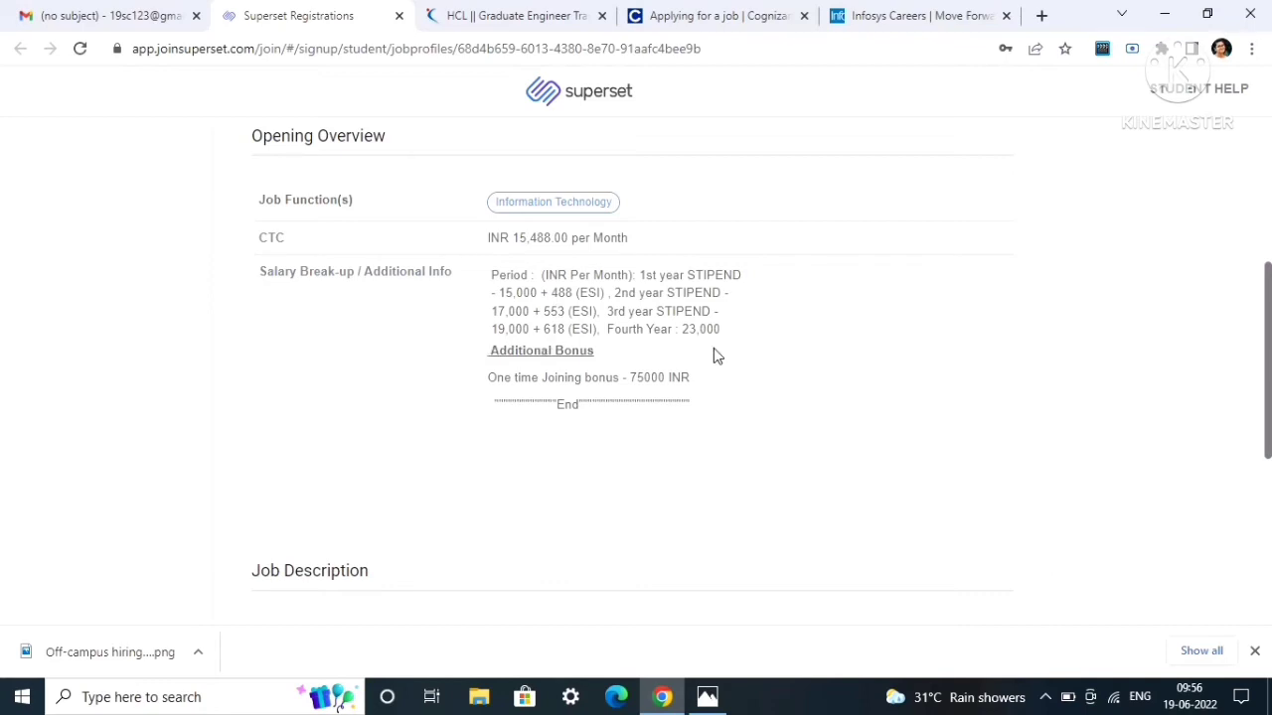
{"action": "left_click_drag", "start_coordinate": [697, 377], "coordinate": [487, 403]}
{"action": "left_click", "coordinate": [489, 402]}
Expand the full Wipro job description and read its eligibility criteria, year of passing, qualification and other criteria
{"action": "scroll", "coordinate": [486, 425], "scroll_direction": "down", "scroll_amount": 2}
{"action": "scroll", "coordinate": [486, 424], "scroll_direction": "down", "scroll_amount": 2}
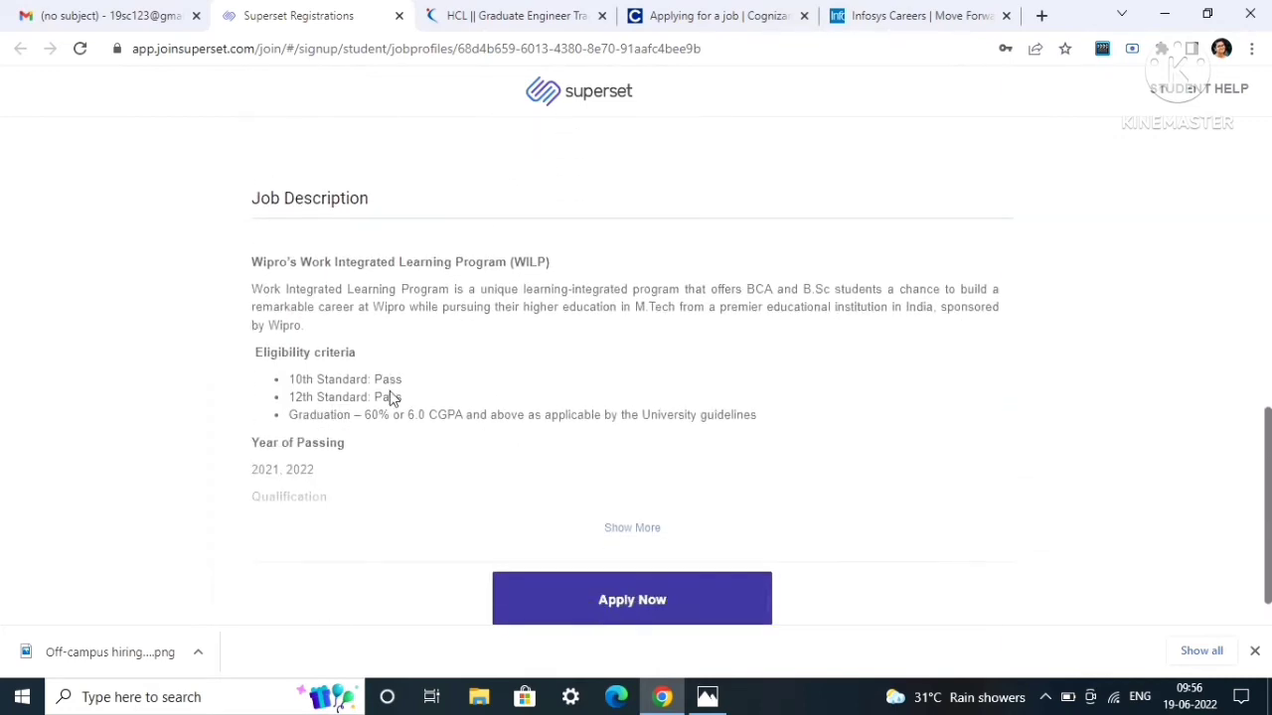
{"action": "left_click", "coordinate": [624, 533]}
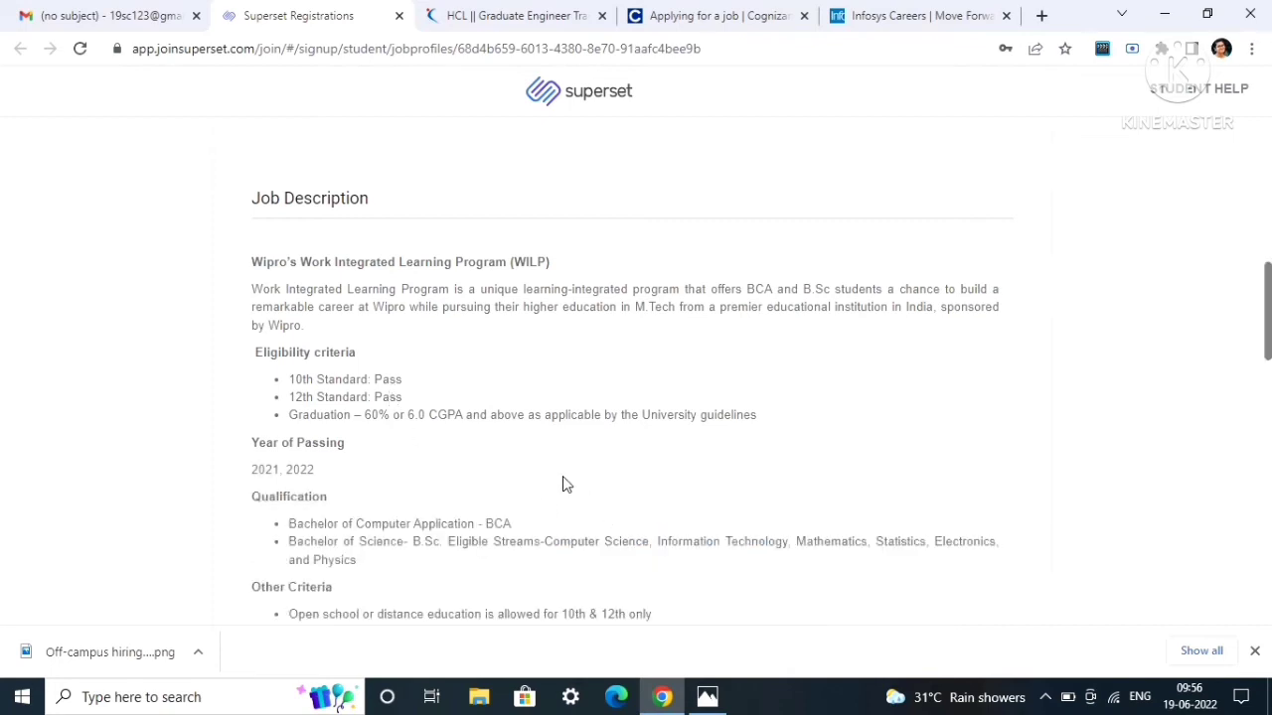
{"action": "scroll", "coordinate": [564, 485], "scroll_direction": "down", "scroll_amount": 1}
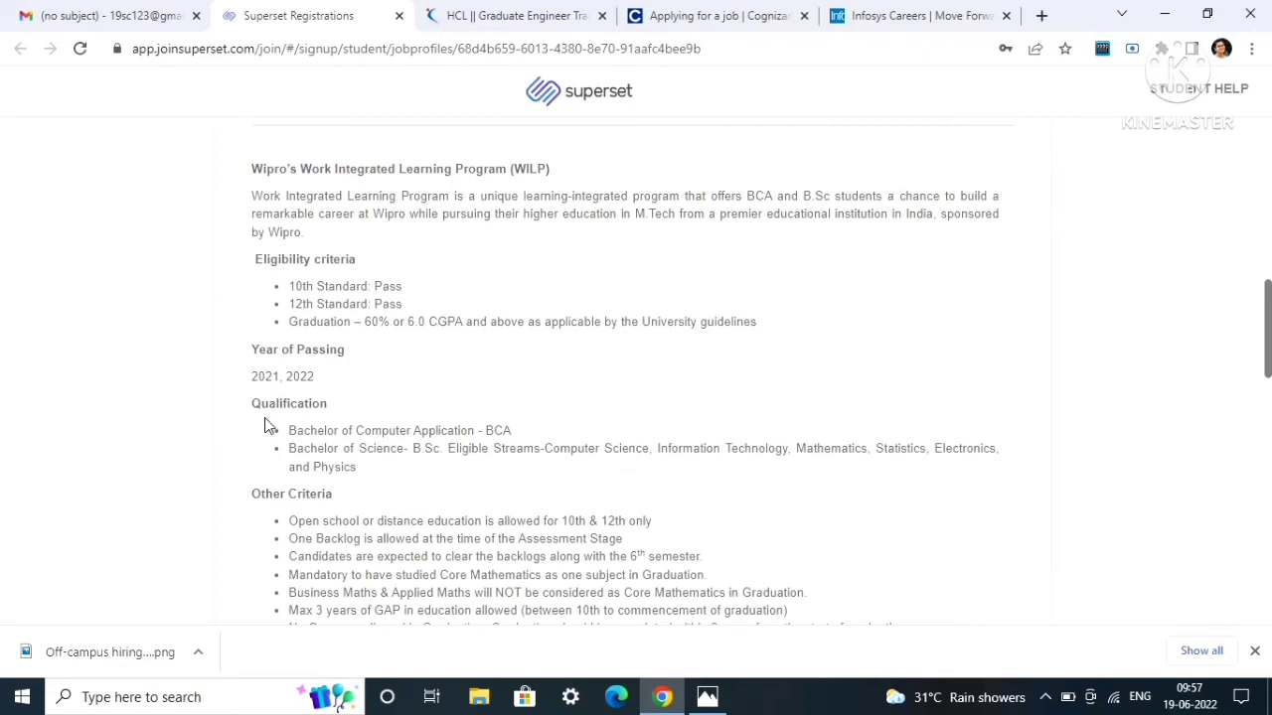
{"action": "scroll", "coordinate": [336, 413], "scroll_direction": "down", "scroll_amount": 1}
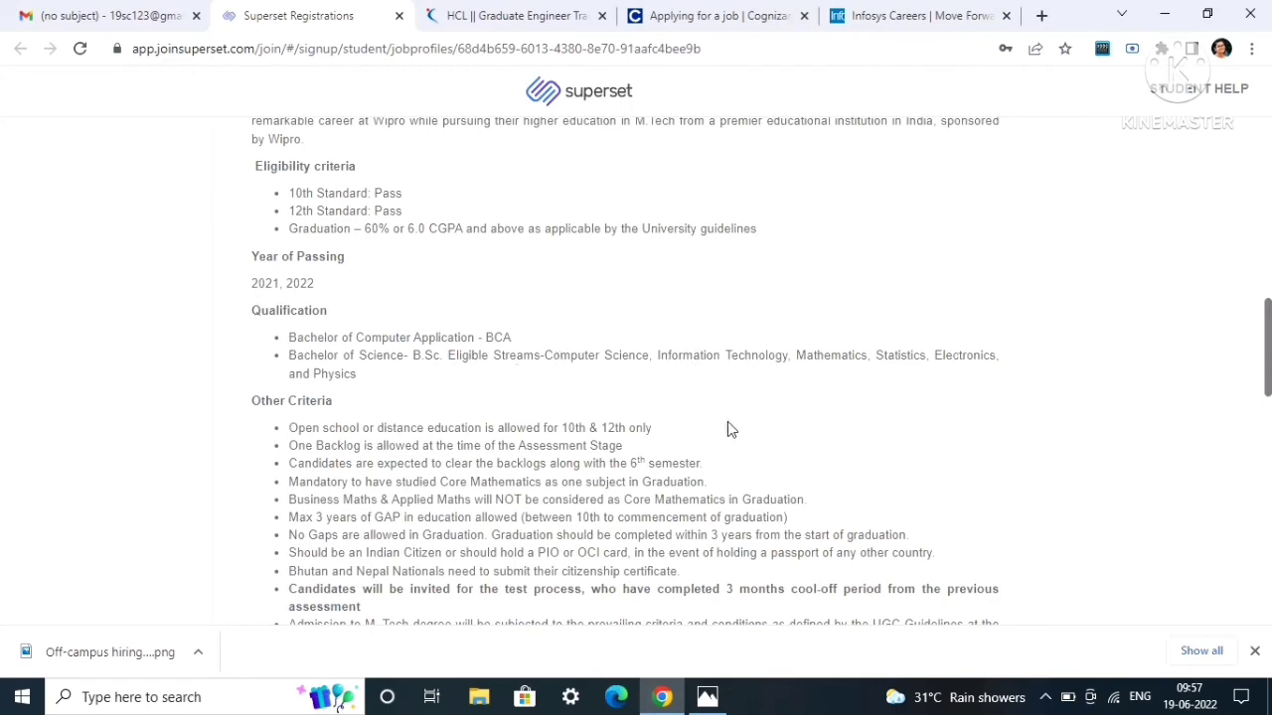
Read the Wipro selection process and terms, highlighting the service agreement and the online assessment sections, and go to the Apply Now option
{"action": "scroll", "coordinate": [711, 442], "scroll_direction": "down", "scroll_amount": 4}
{"action": "scroll", "coordinate": [624, 437], "scroll_direction": "down", "scroll_amount": 4}
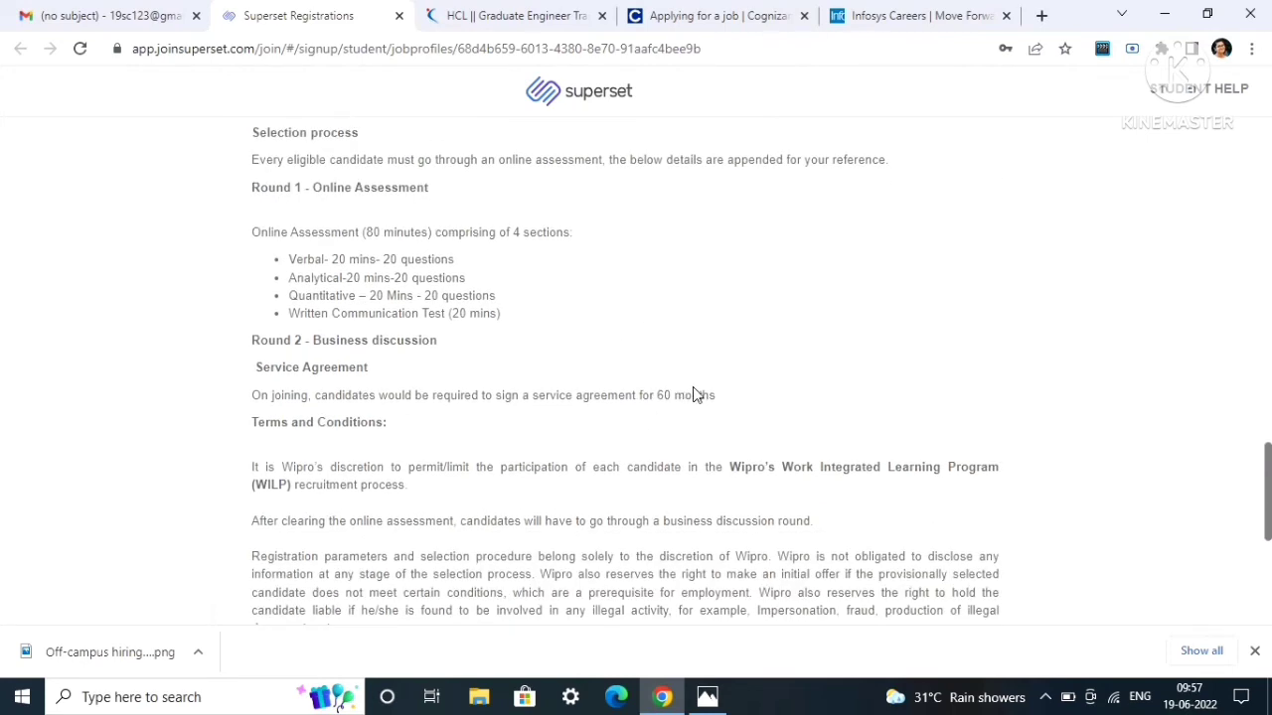
{"action": "left_click_drag", "start_coordinate": [725, 398], "coordinate": [342, 406]}
{"action": "left_click", "coordinate": [341, 392]}
{"action": "left_click_drag", "start_coordinate": [527, 346], "coordinate": [287, 257]}
{"action": "left_click", "coordinate": [475, 278]}
{"action": "scroll", "coordinate": [298, 299], "scroll_direction": "down", "scroll_amount": 5}
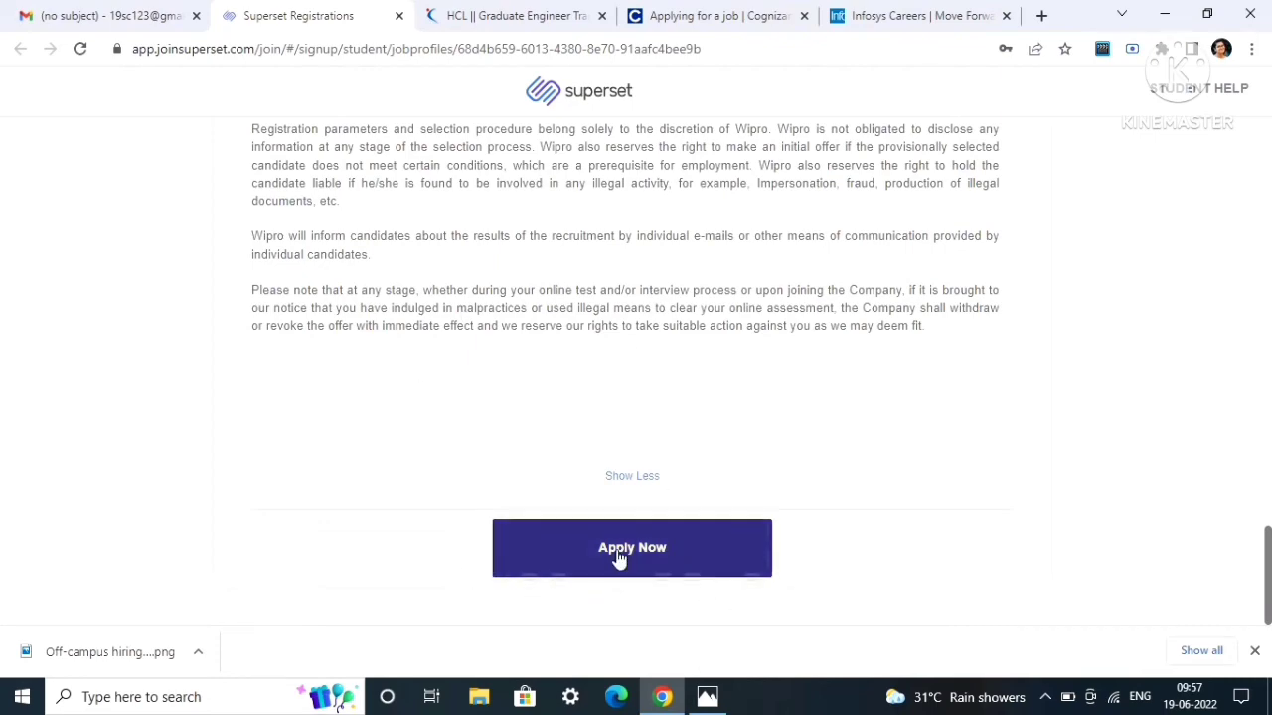
Return to the start of the Wipro posting and revisit the open HCL, Cognizant, Infosys and Wipro pages as a recap
{"action": "scroll", "coordinate": [375, 534], "scroll_direction": "up", "scroll_amount": 15}
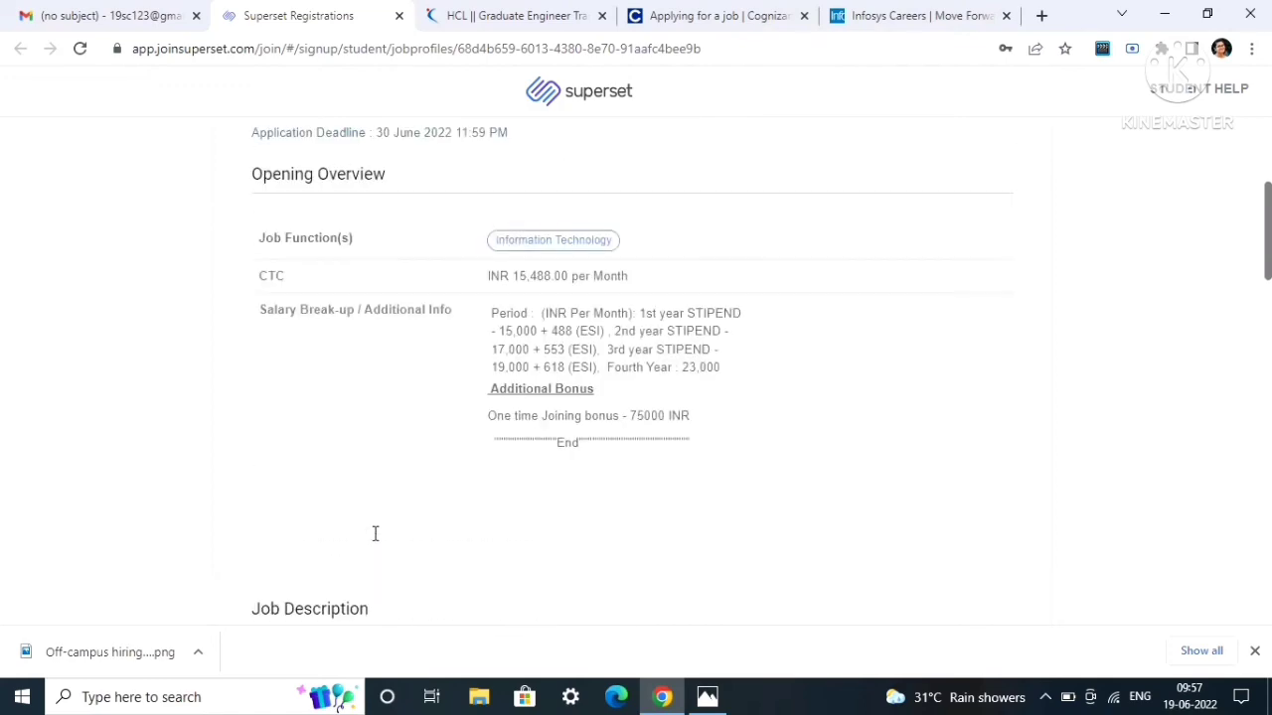
{"action": "scroll", "coordinate": [375, 533], "scroll_direction": "up", "scroll_amount": 3}
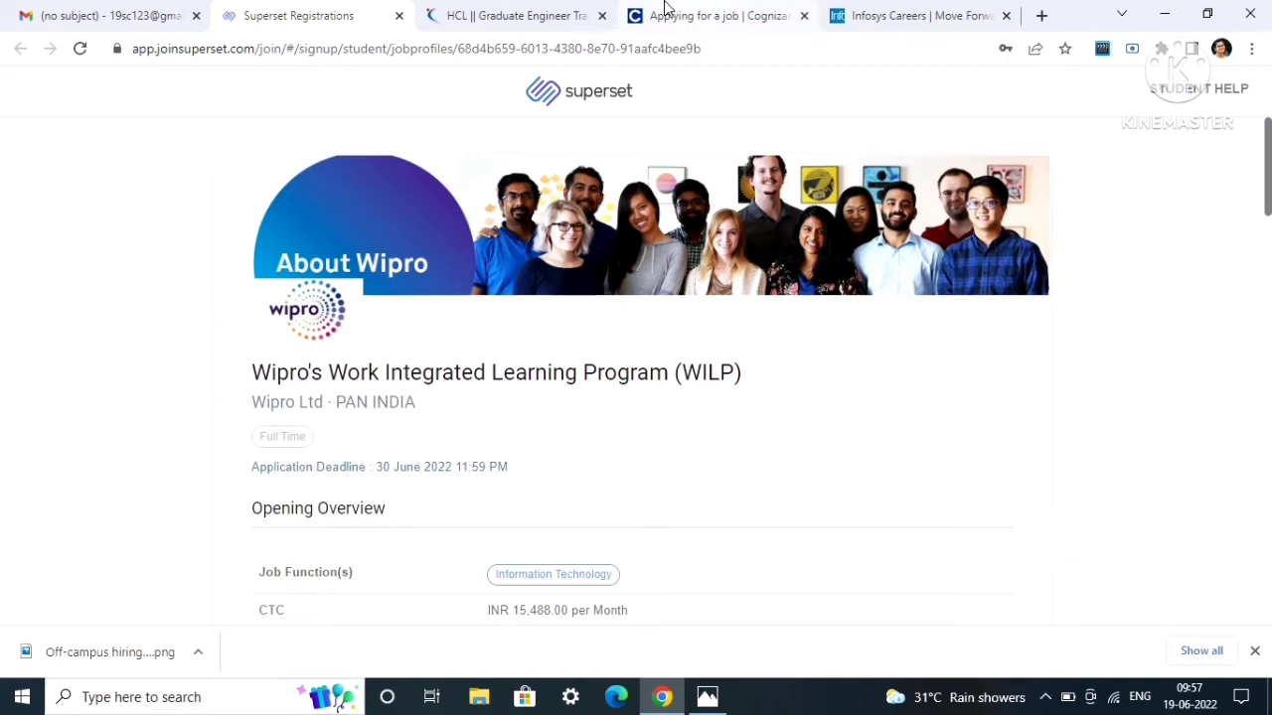
{"action": "left_click", "coordinate": [542, 13]}
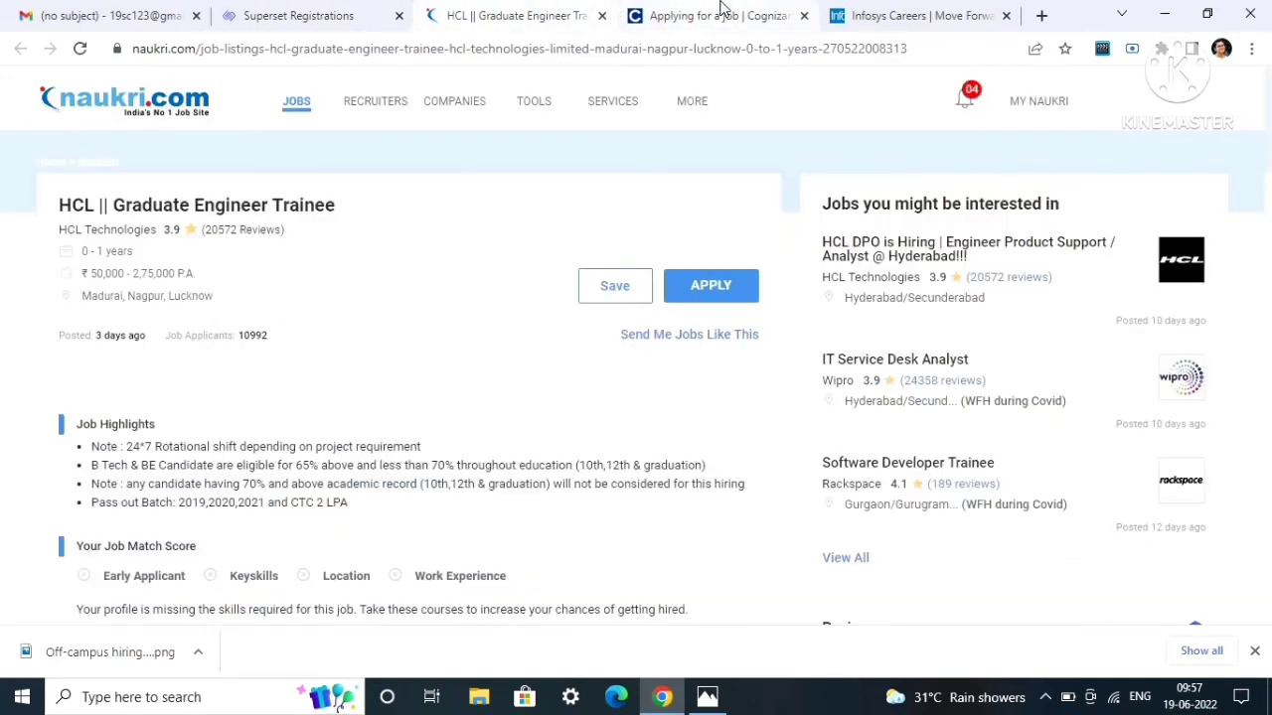
{"action": "left_click", "coordinate": [724, 12]}
{"action": "left_click", "coordinate": [894, 12]}
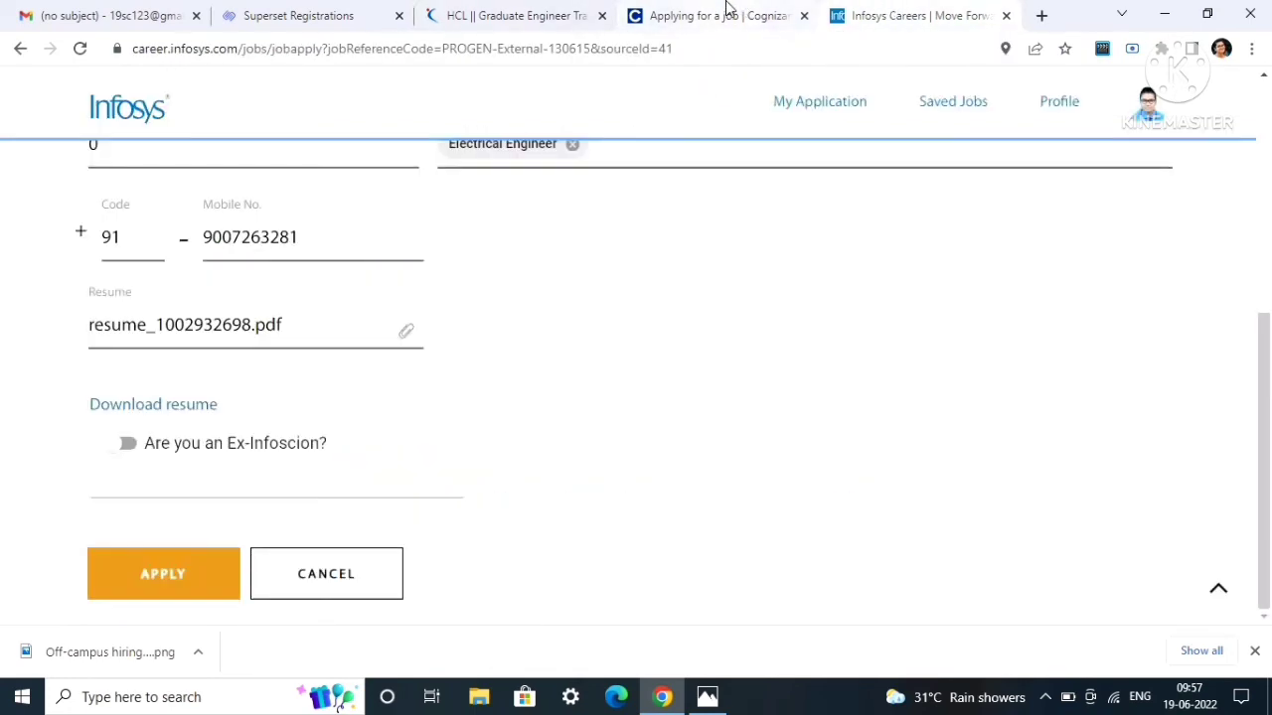
{"action": "left_click", "coordinate": [726, 10]}
{"action": "left_click", "coordinate": [485, 13]}
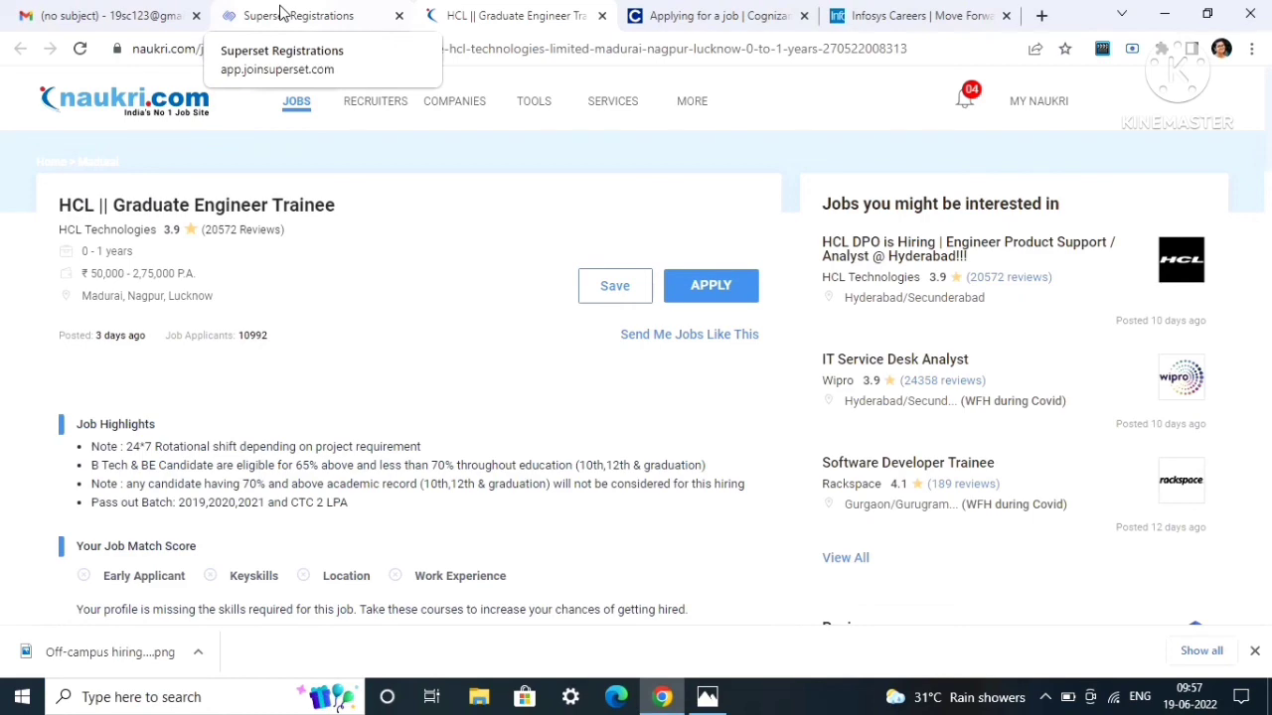
{"action": "left_click", "coordinate": [281, 12]}
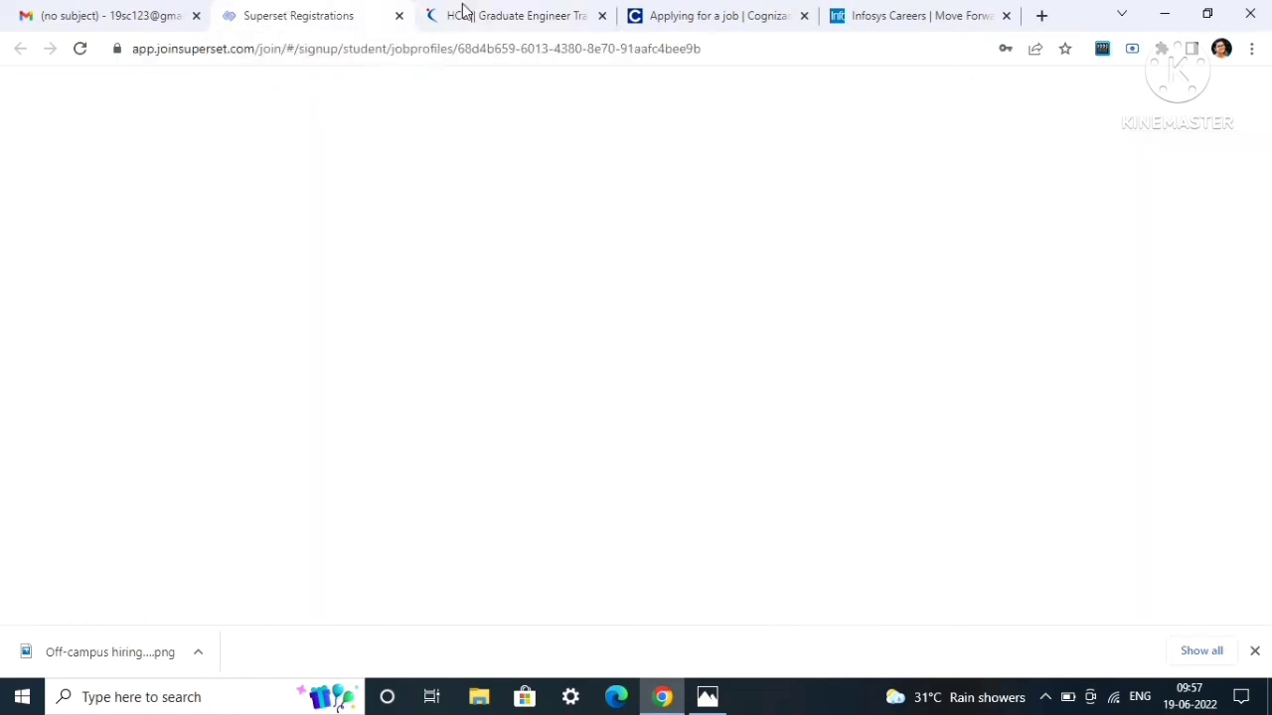
{"action": "left_click", "coordinate": [671, 12]}
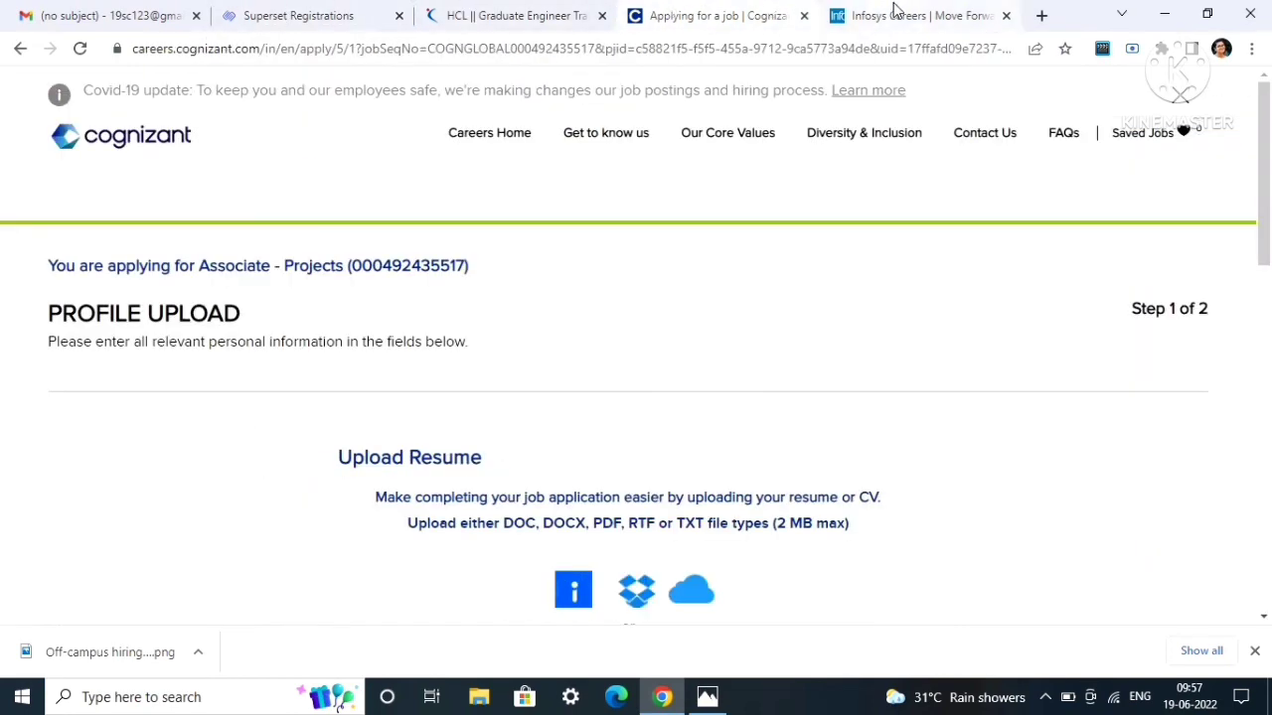